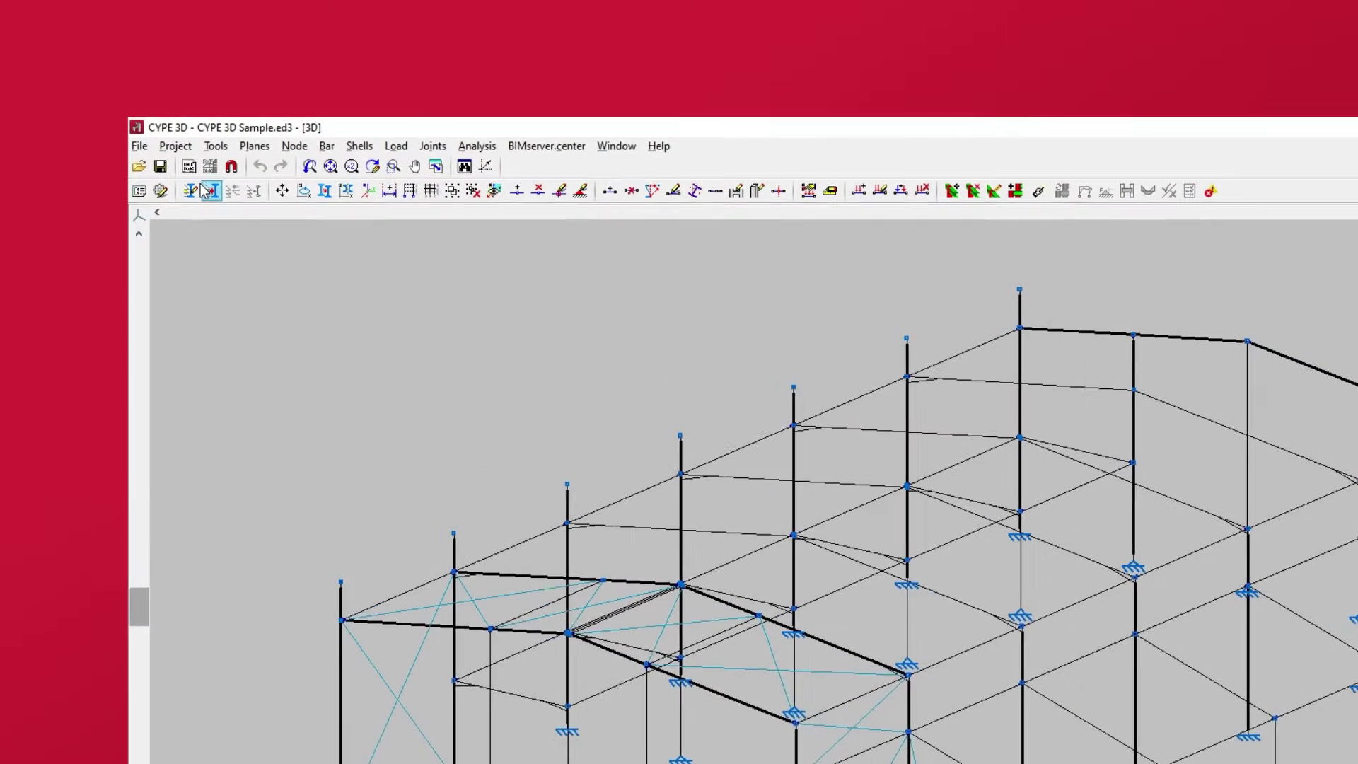
# - Open the limit states in the project's general data and review the load combination criteria for the Eurocode ultimate limit states
pyautogui.click(175, 146)
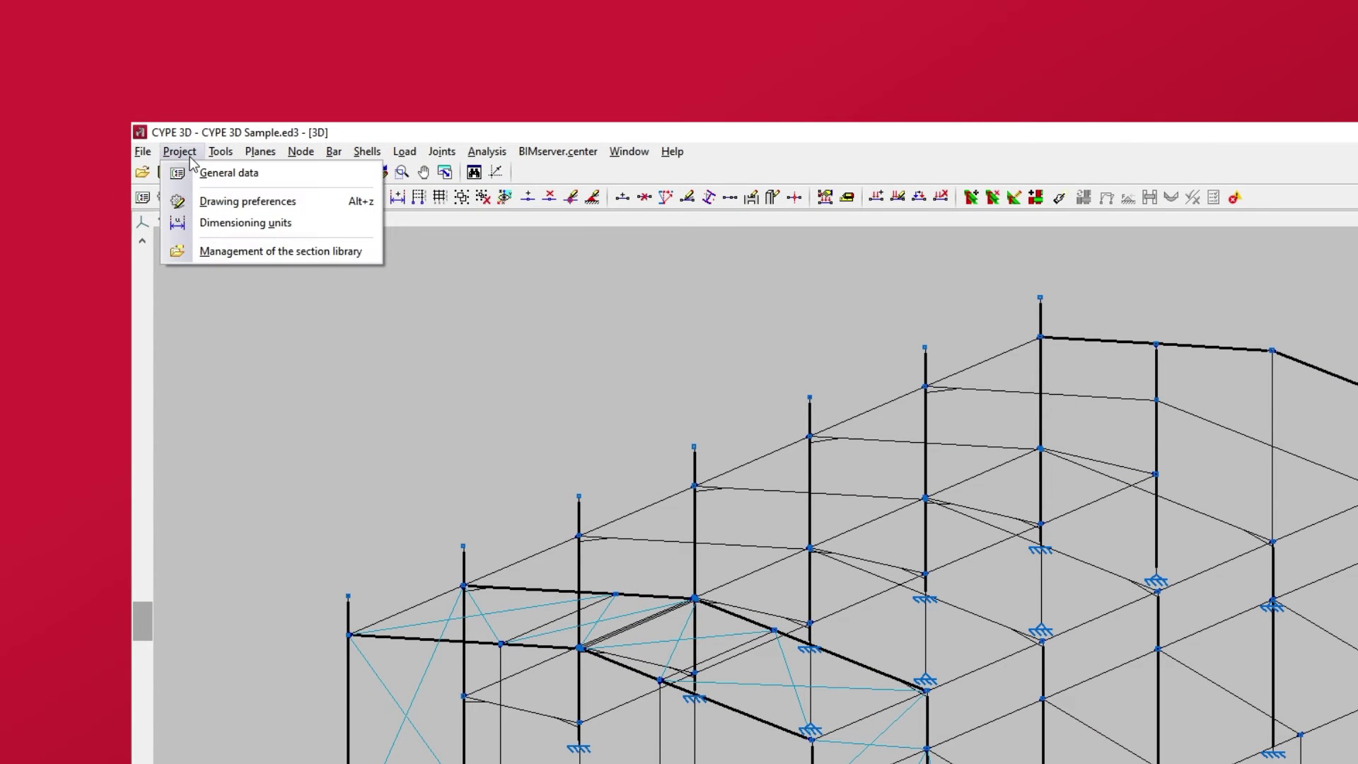
pyautogui.click(189, 180)
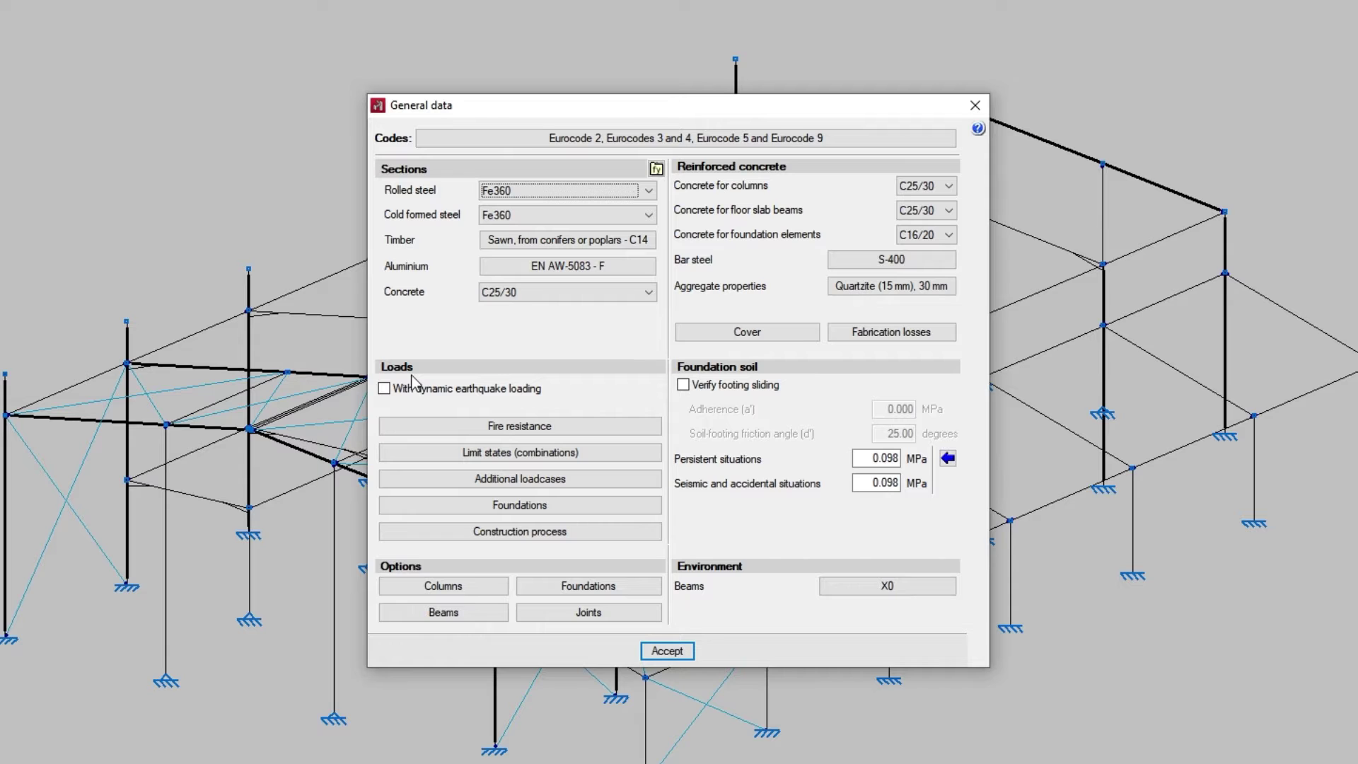
pyautogui.click(452, 457)
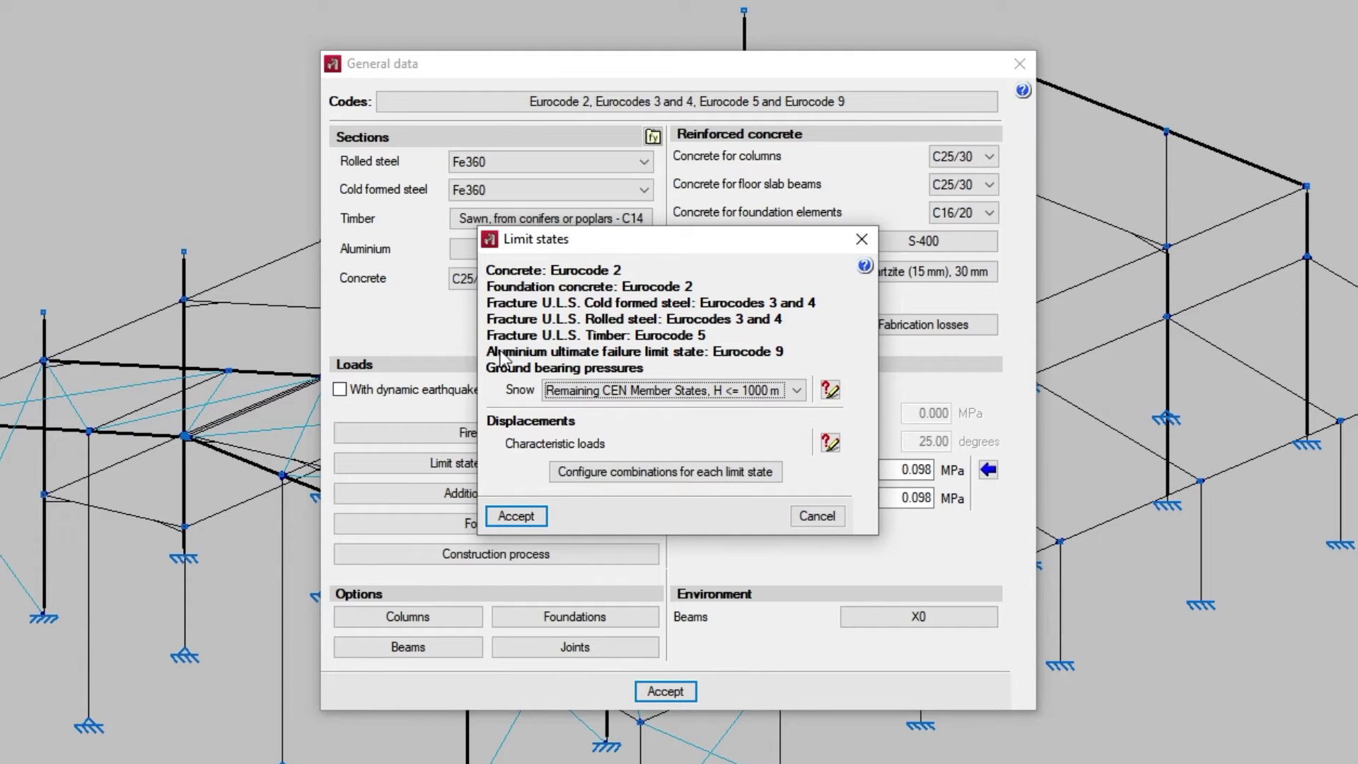
pyautogui.click(832, 395)
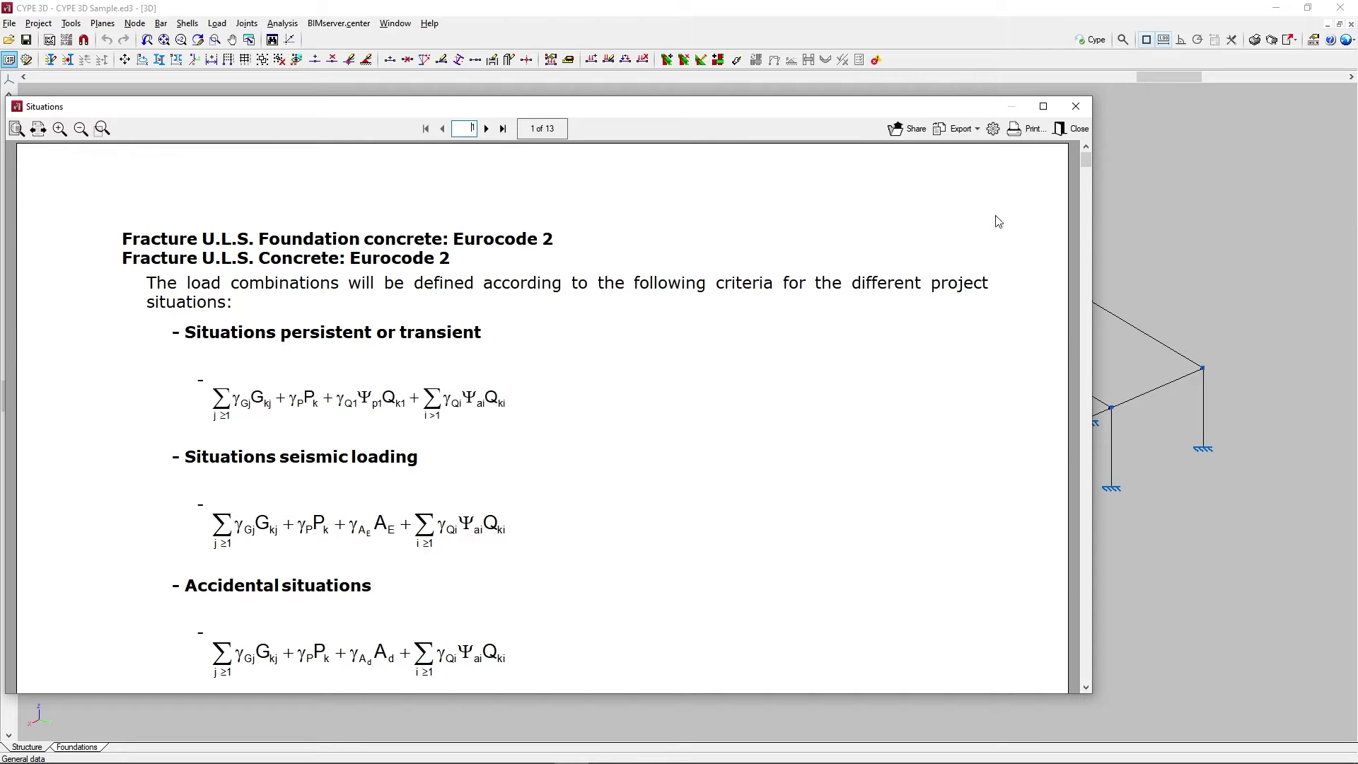
pyautogui.moveTo(1087, 164); pyautogui.dragTo(1081, 205)
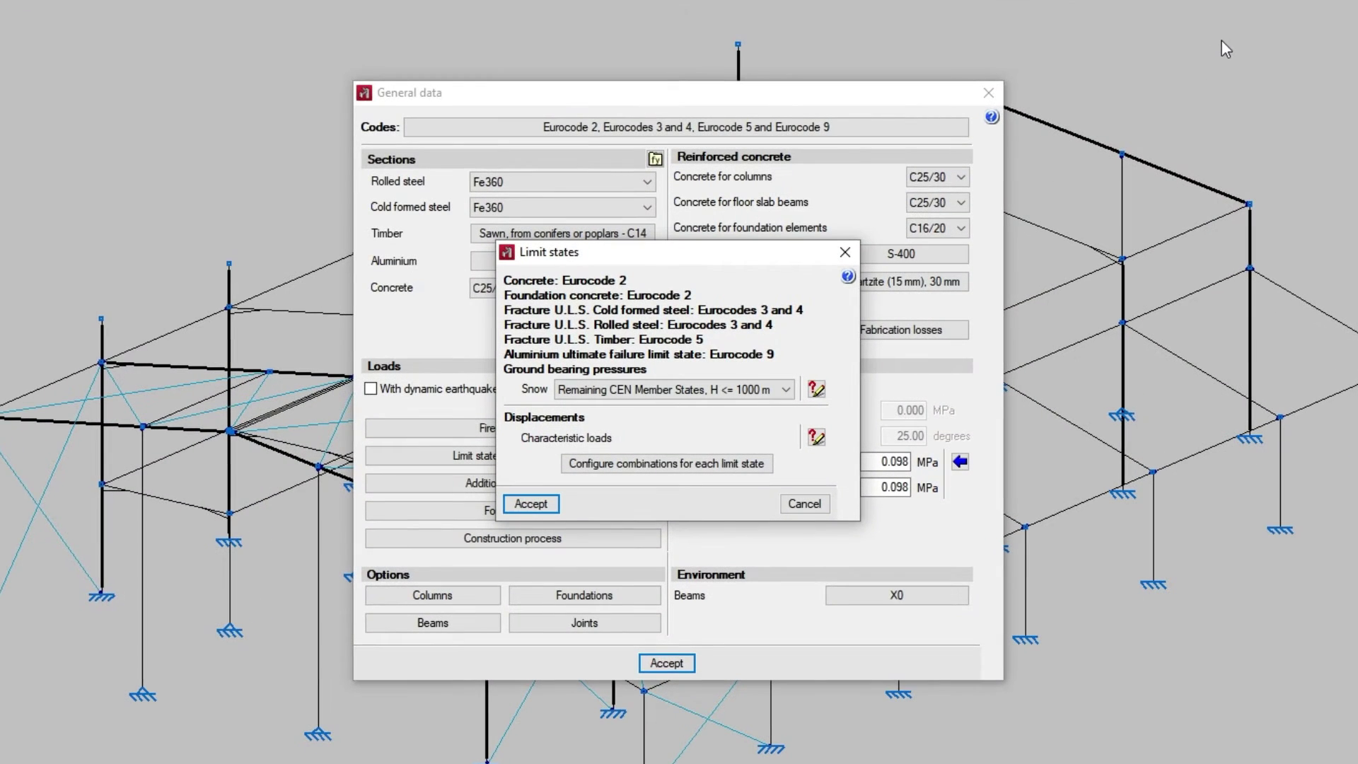
# - Open the combination configuration for rolled steel and review the project situations applied by its general data
pyautogui.click(632, 471)
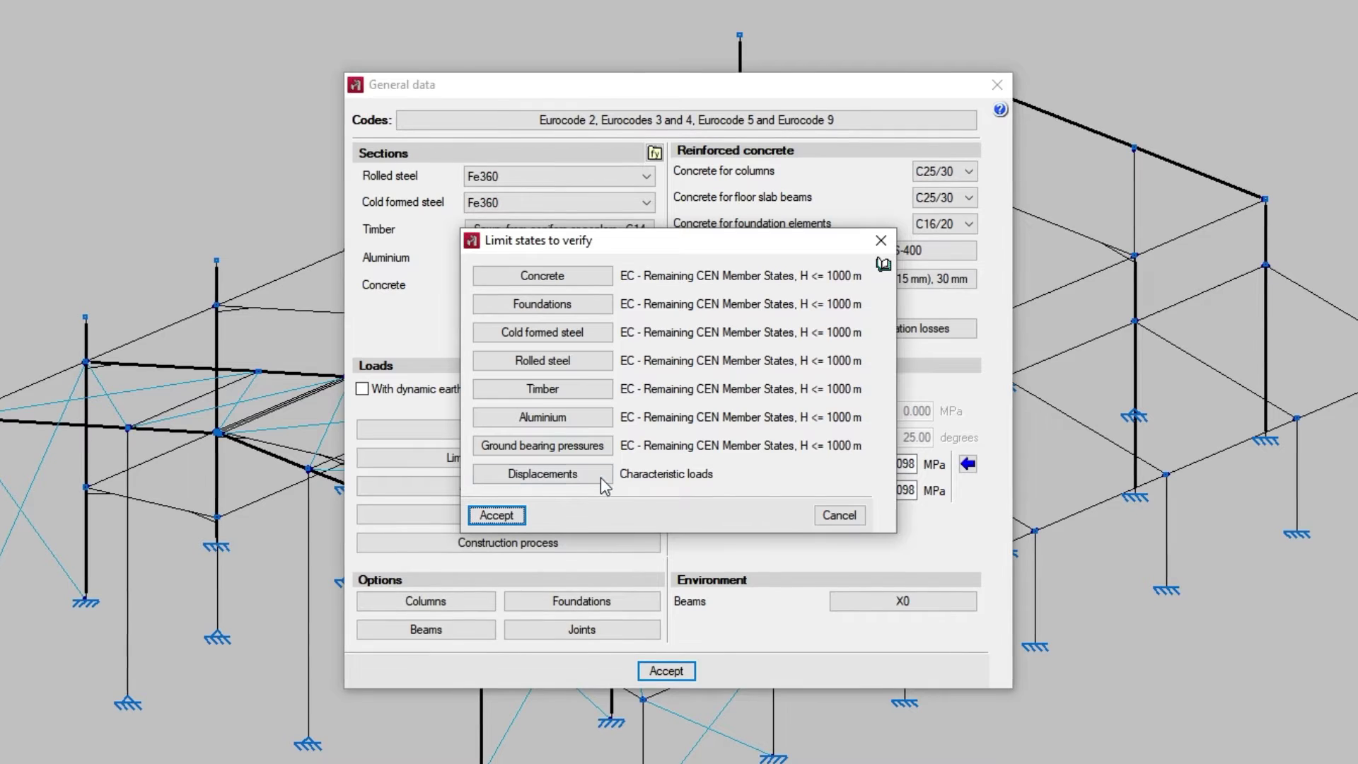
pyautogui.click(587, 361)
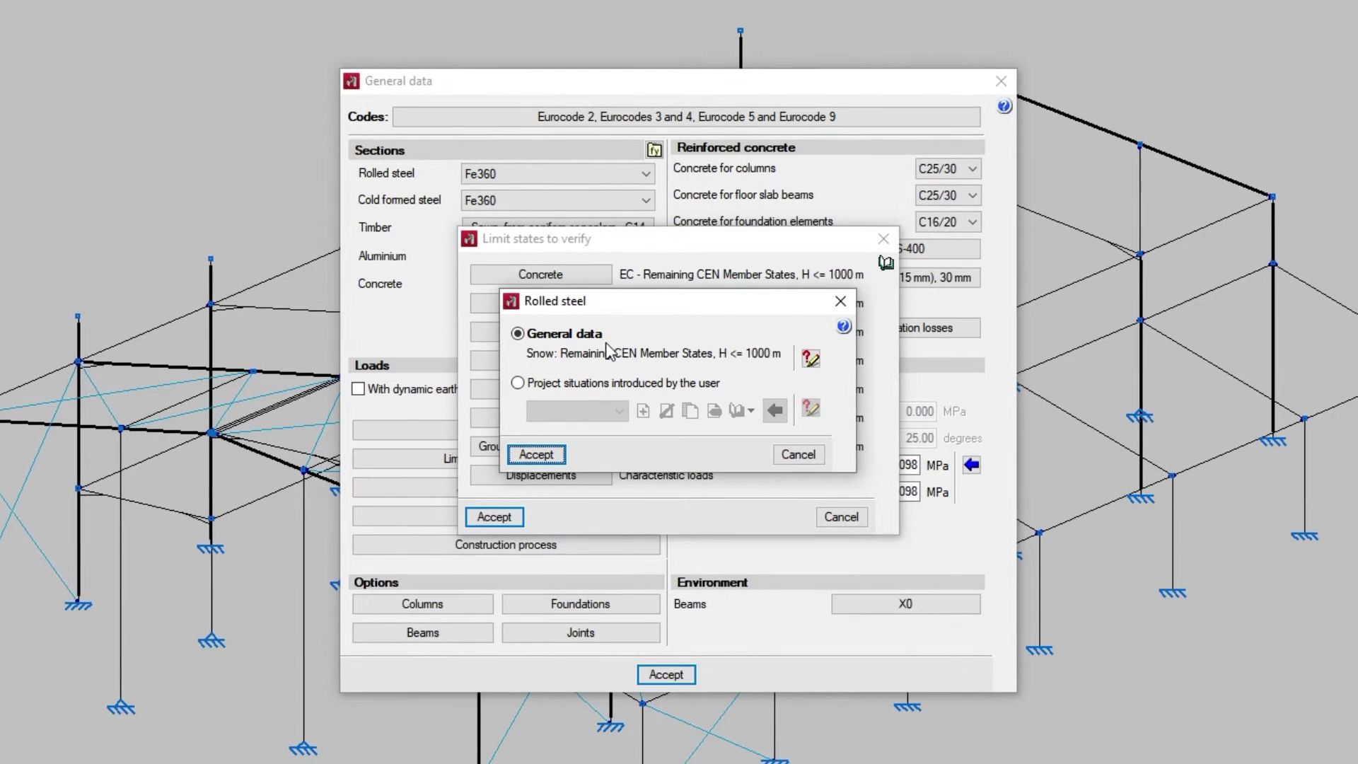
pyautogui.click(811, 359)
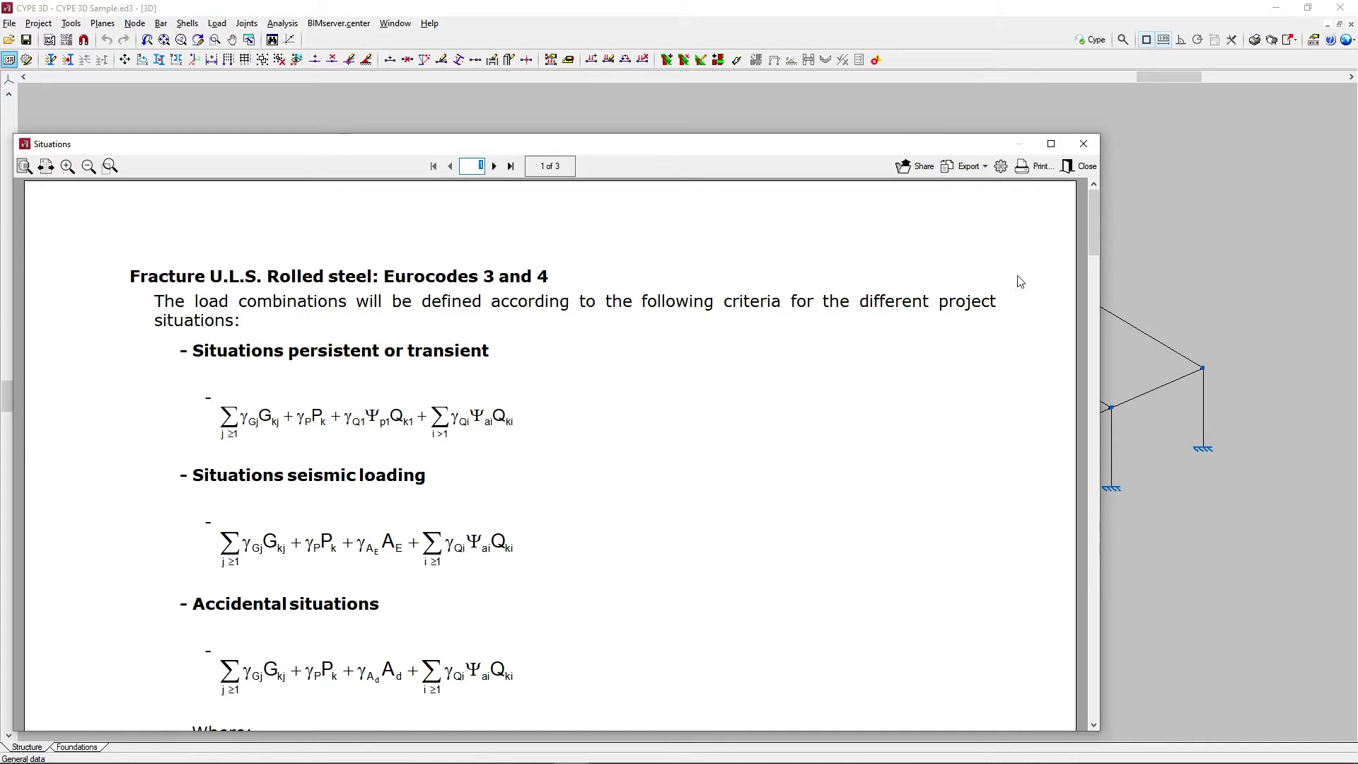
pyautogui.moveTo(1093, 240); pyautogui.dragTo(1075, 599)
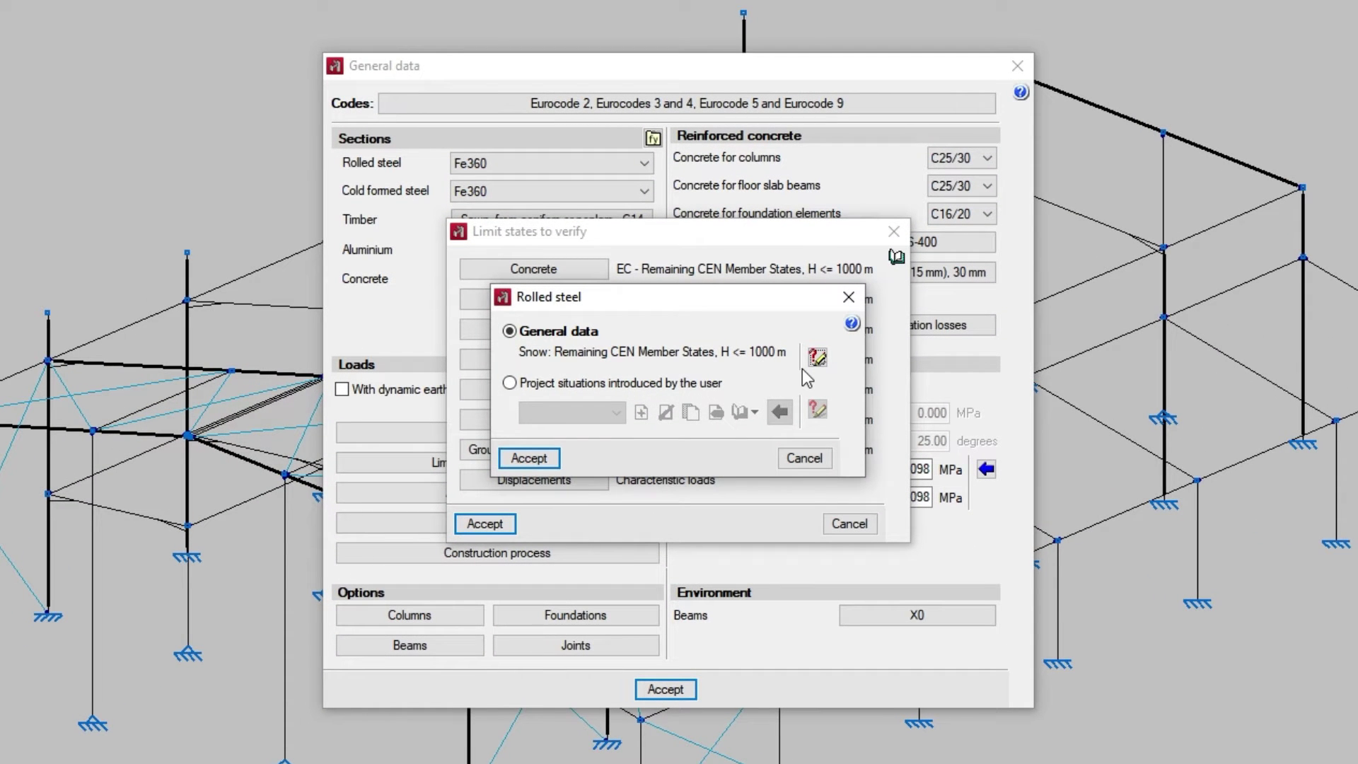
# - Switch rolled steel to user-introduced project situations and import the code situations for Remaining CEN Member States, H <= 1000 m
pyautogui.click(510, 384)
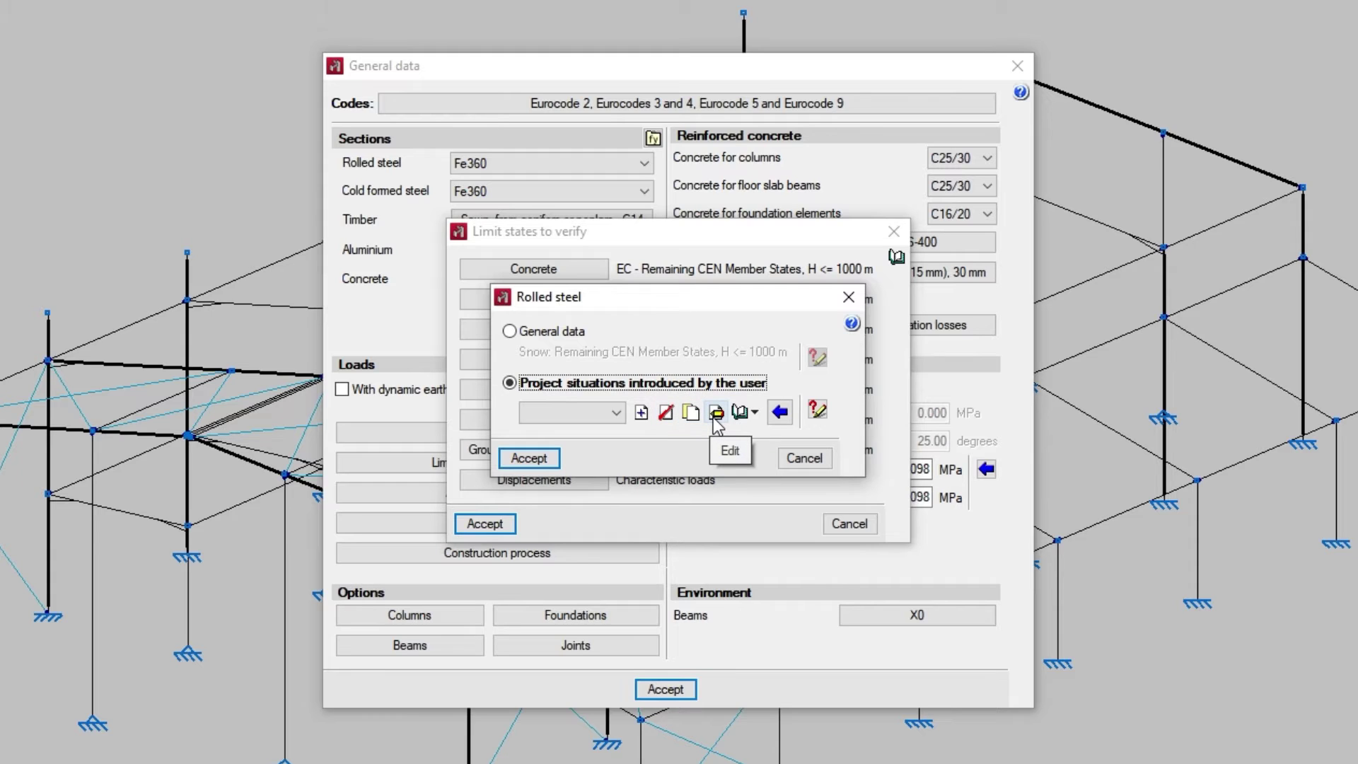
pyautogui.click(754, 418)
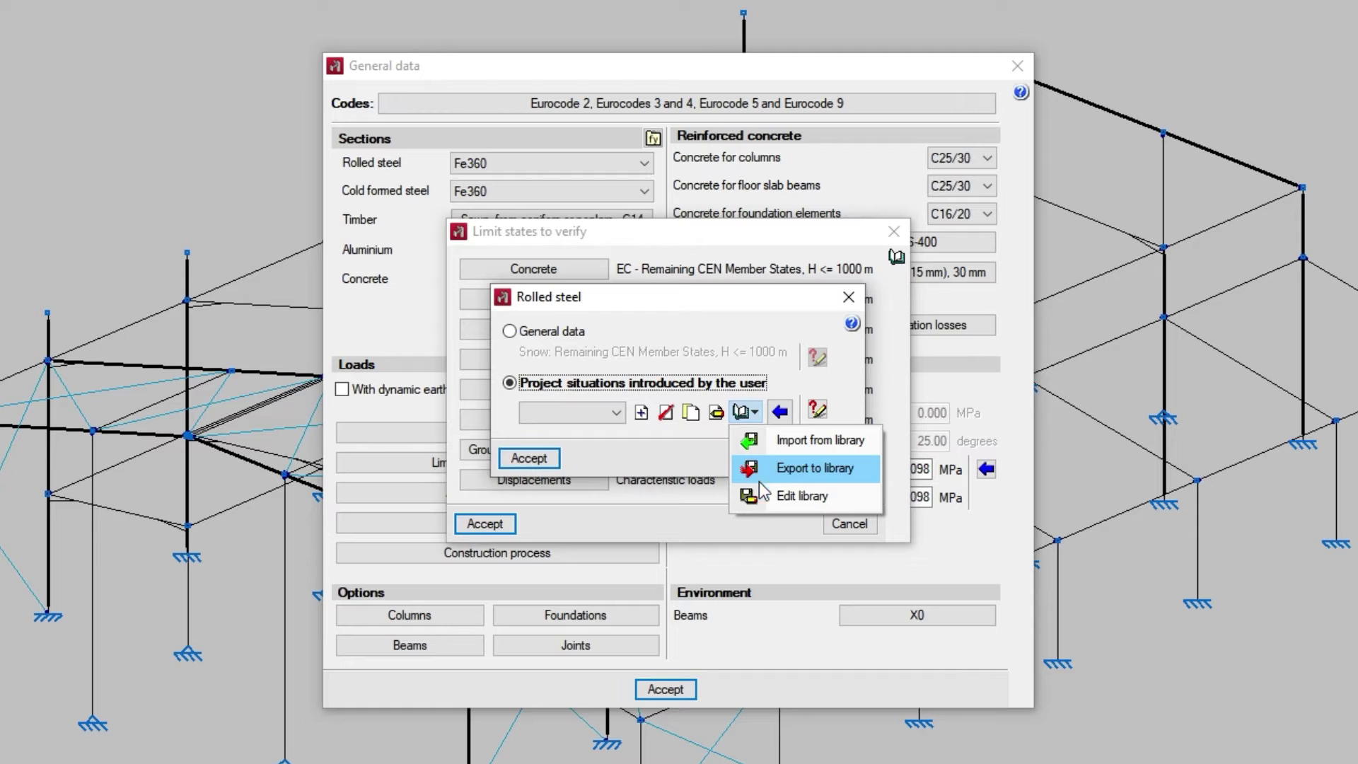
pyautogui.click(717, 458)
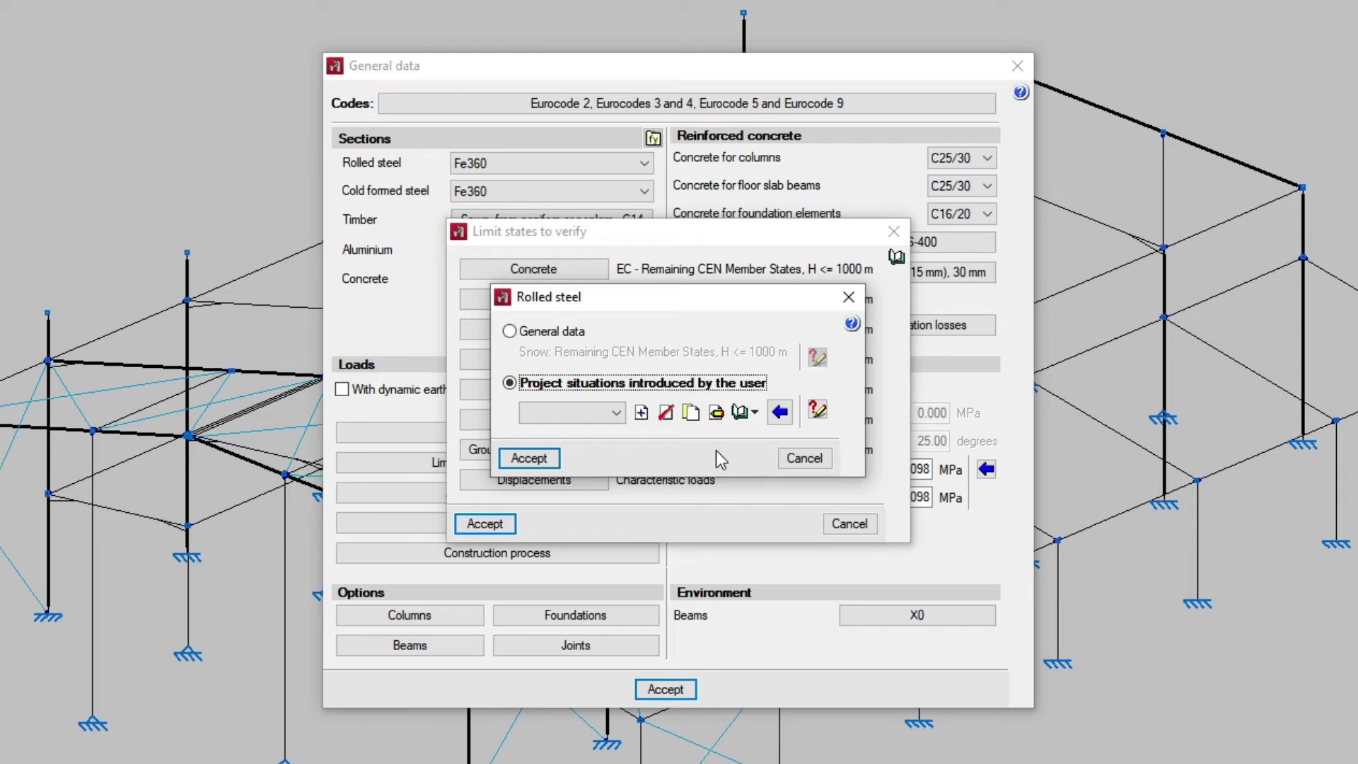
pyautogui.click(783, 422)
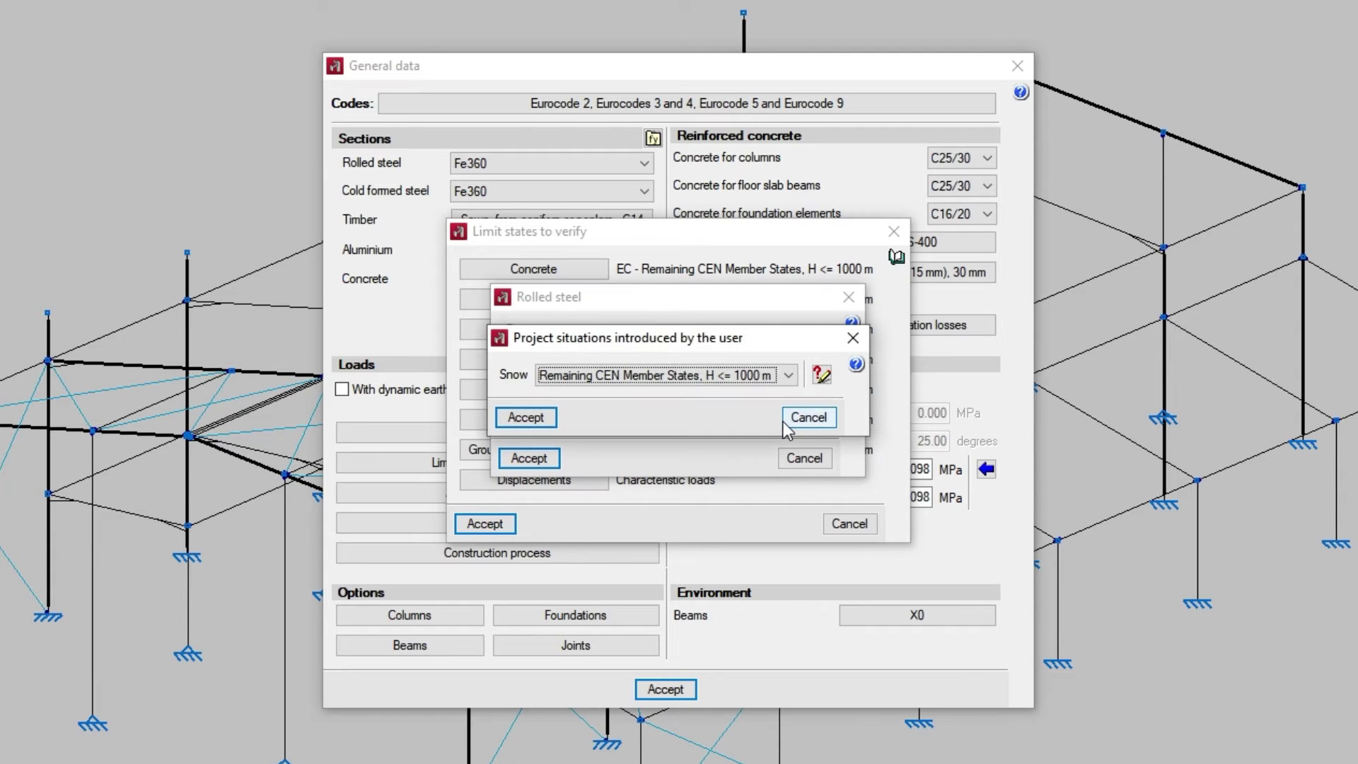
pyautogui.click(787, 377)
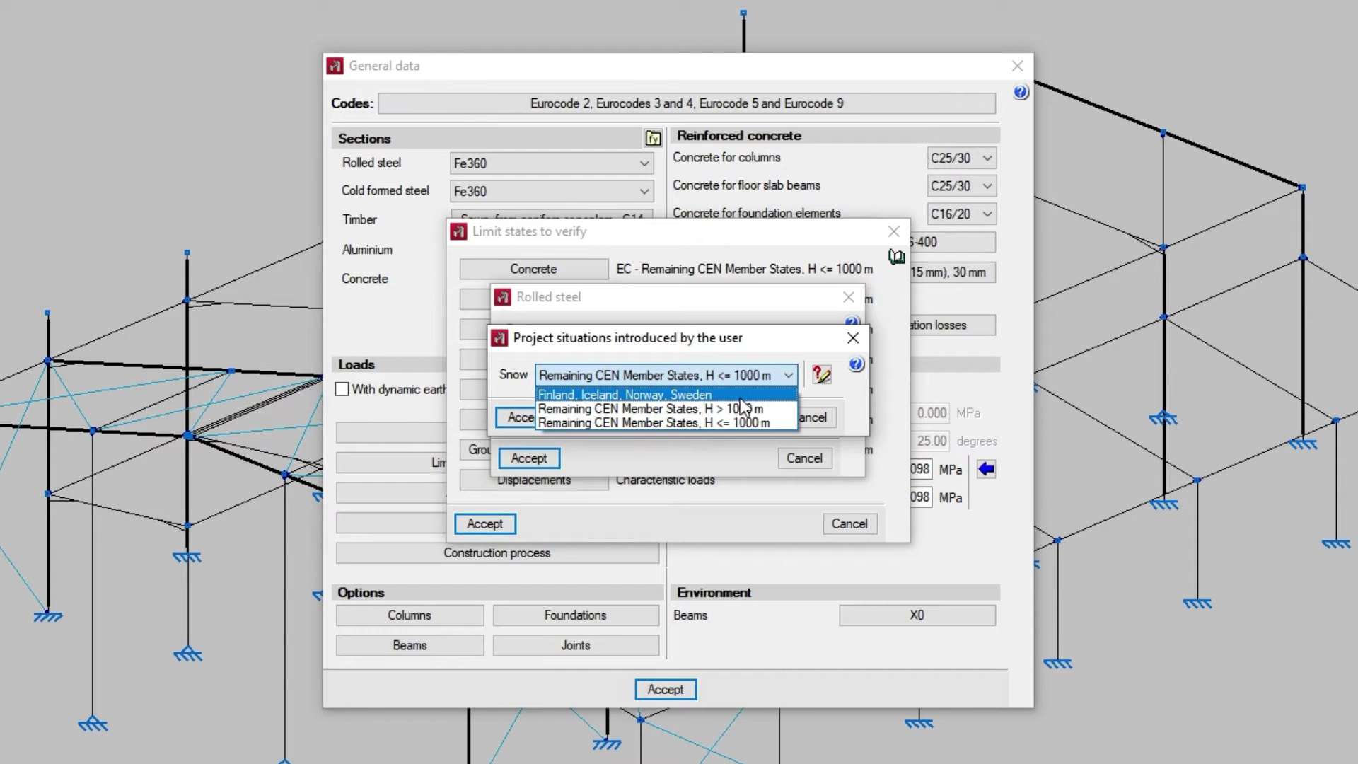
pyautogui.click(665, 423)
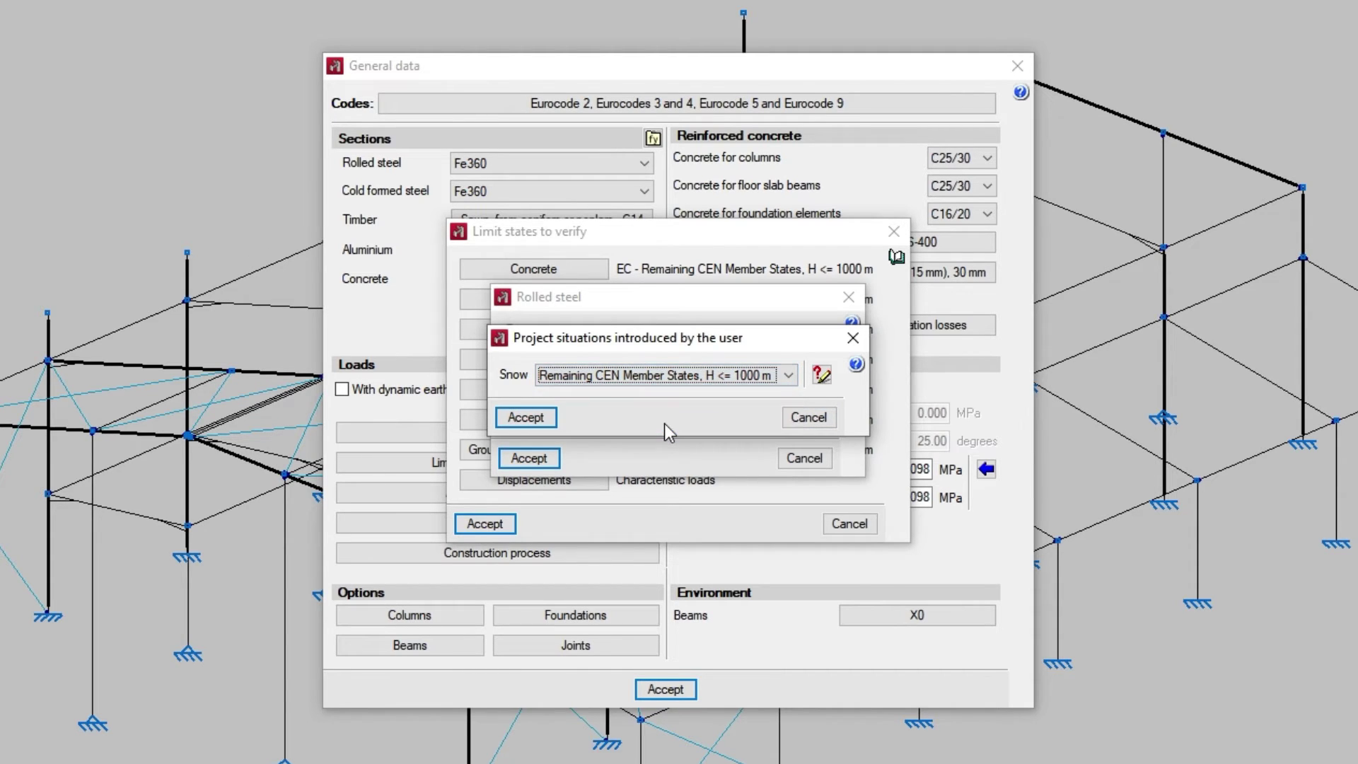
pyautogui.click(550, 425)
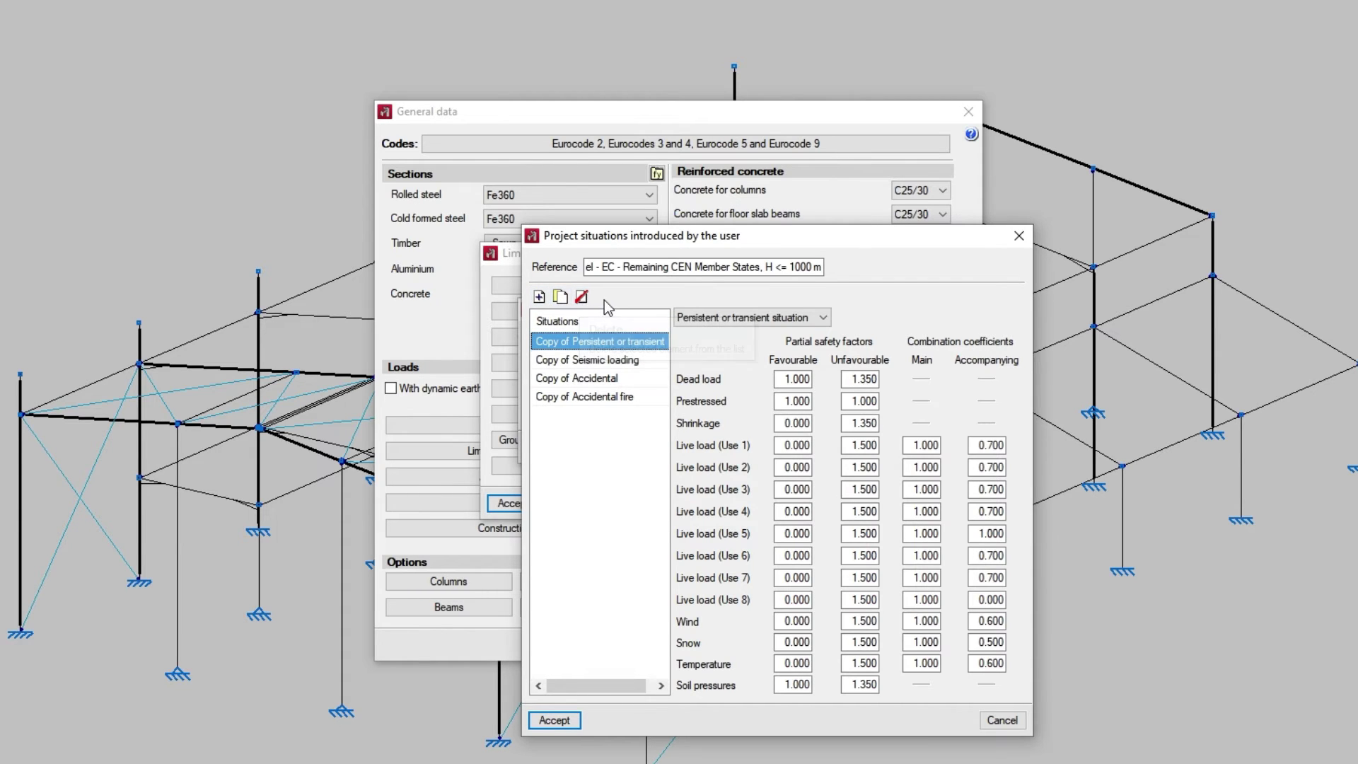
# - Examine the coefficients of the copied persistent, seismic, accidental and accidental fire situations and the available situation types
pyautogui.click(594, 346)
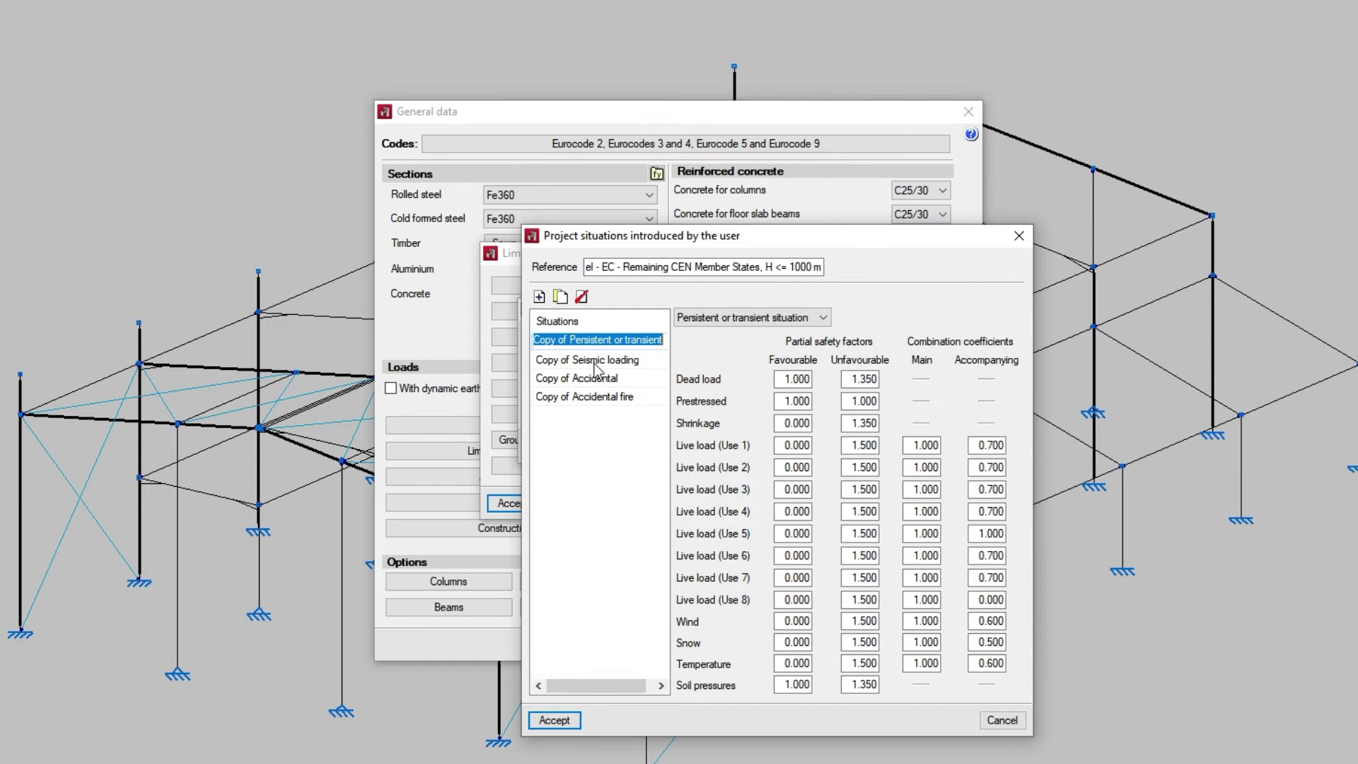
pyautogui.click(594, 362)
pyautogui.click(594, 386)
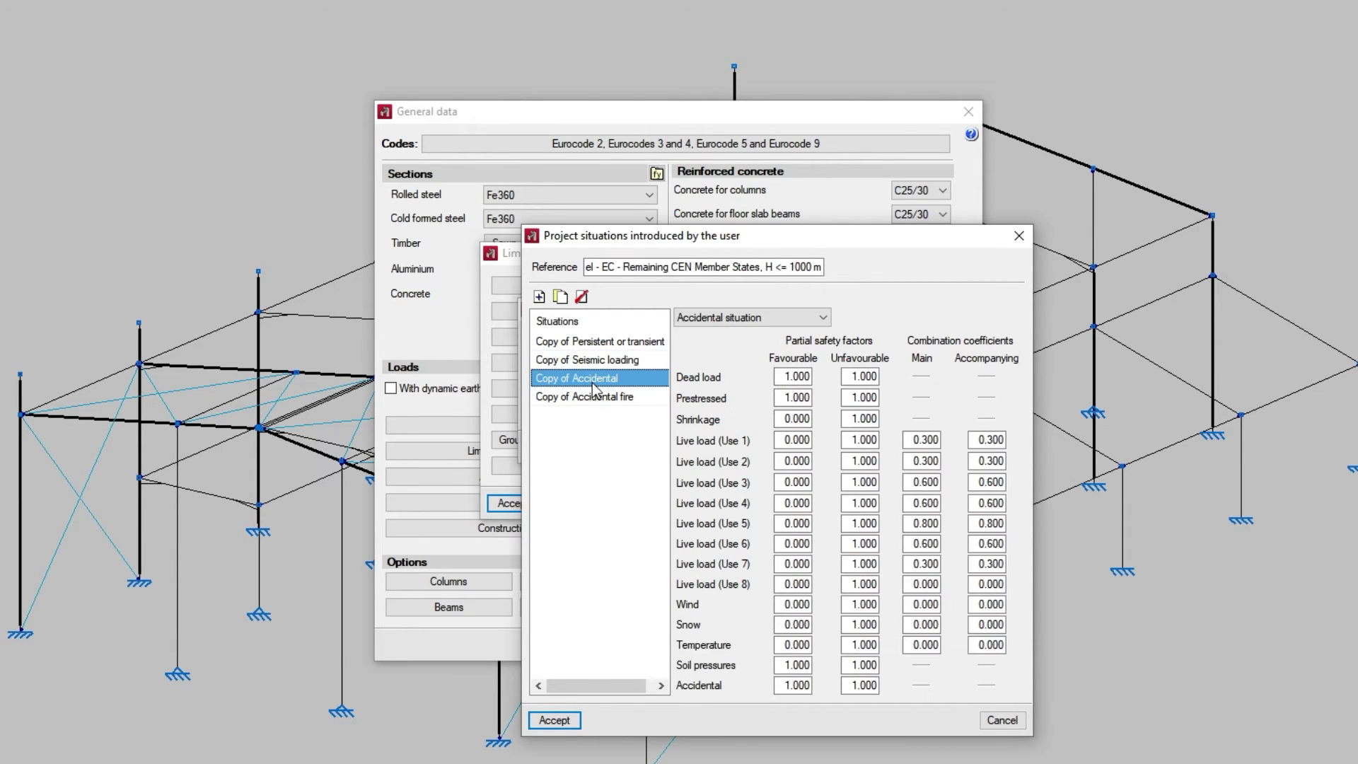
pyautogui.click(597, 401)
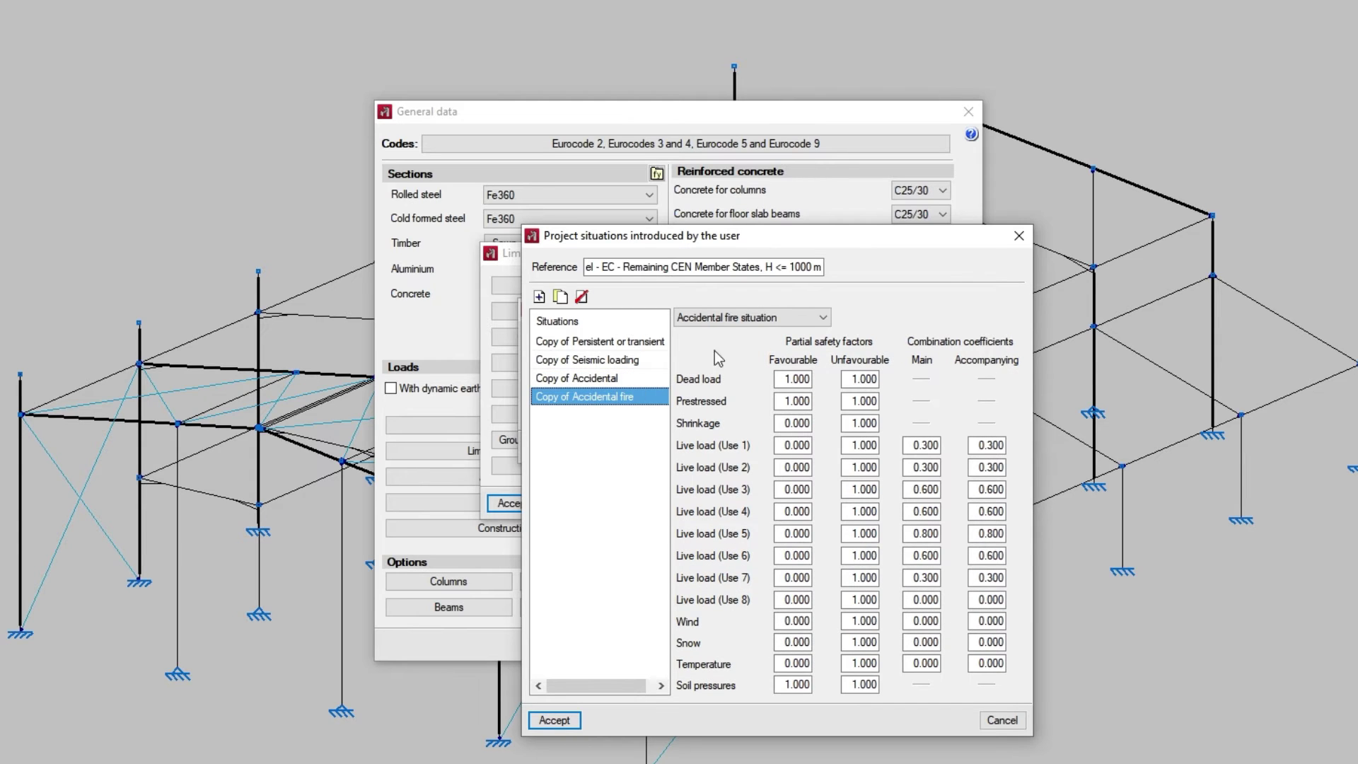
pyautogui.click(824, 318)
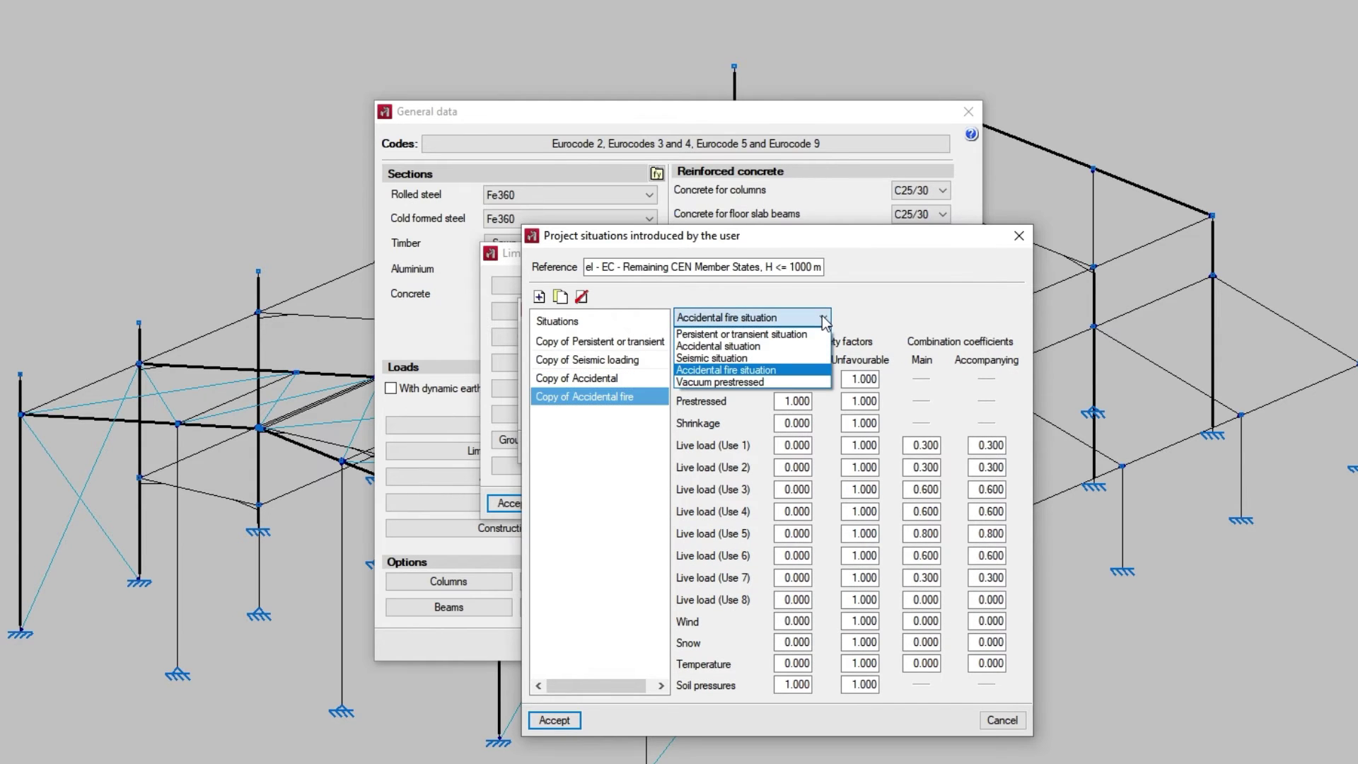
pyautogui.click(824, 318)
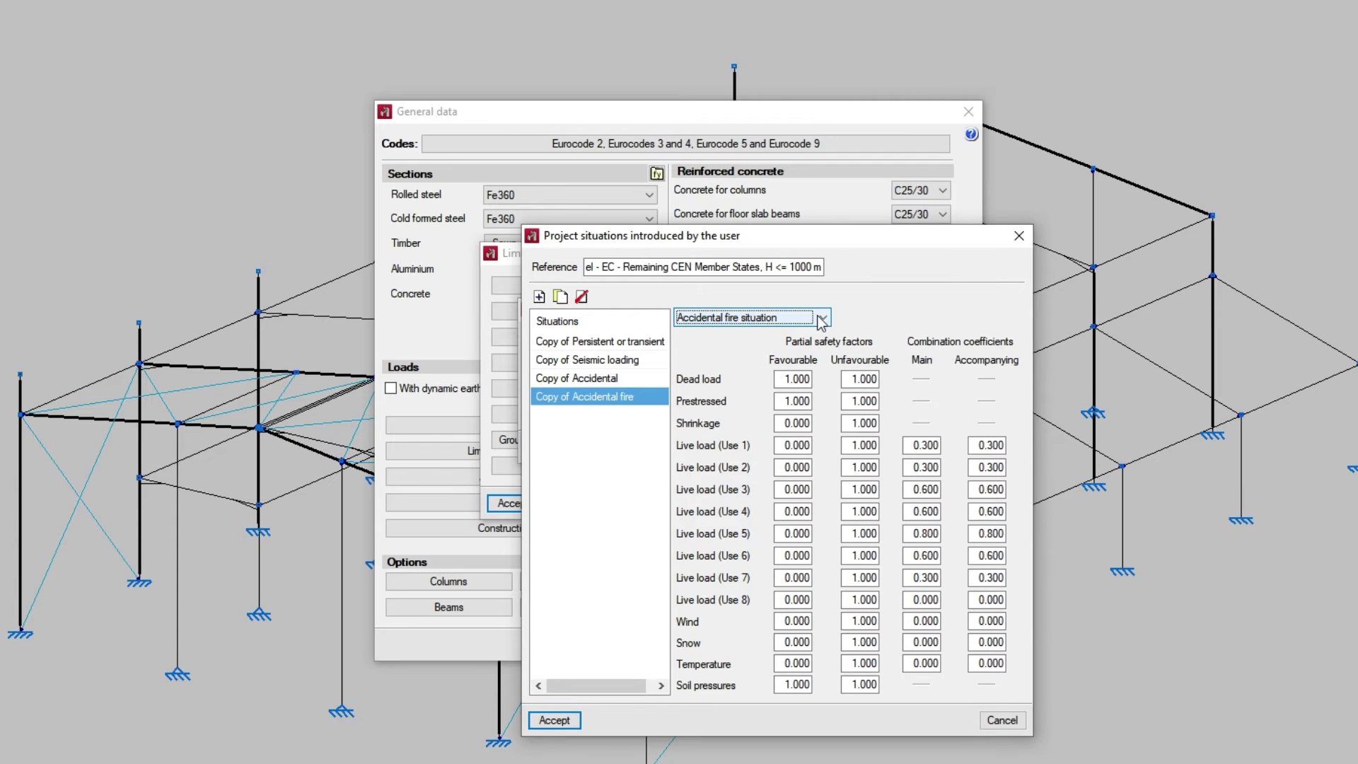
# - Set the dead load's favourable partial safety factor to 0.8 in the copied persistent or transient situation
pyautogui.click(594, 340)
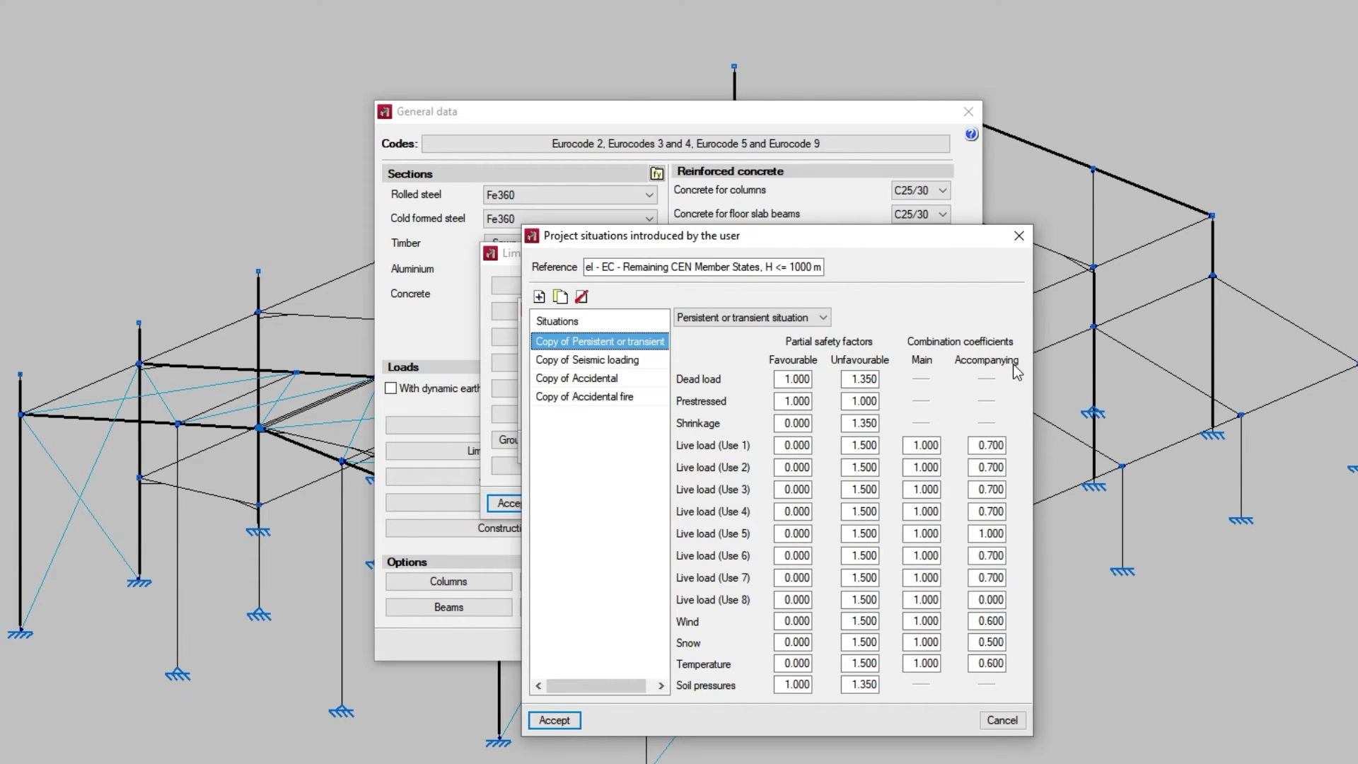
pyautogui.click(793, 379)
pyautogui.write('0')
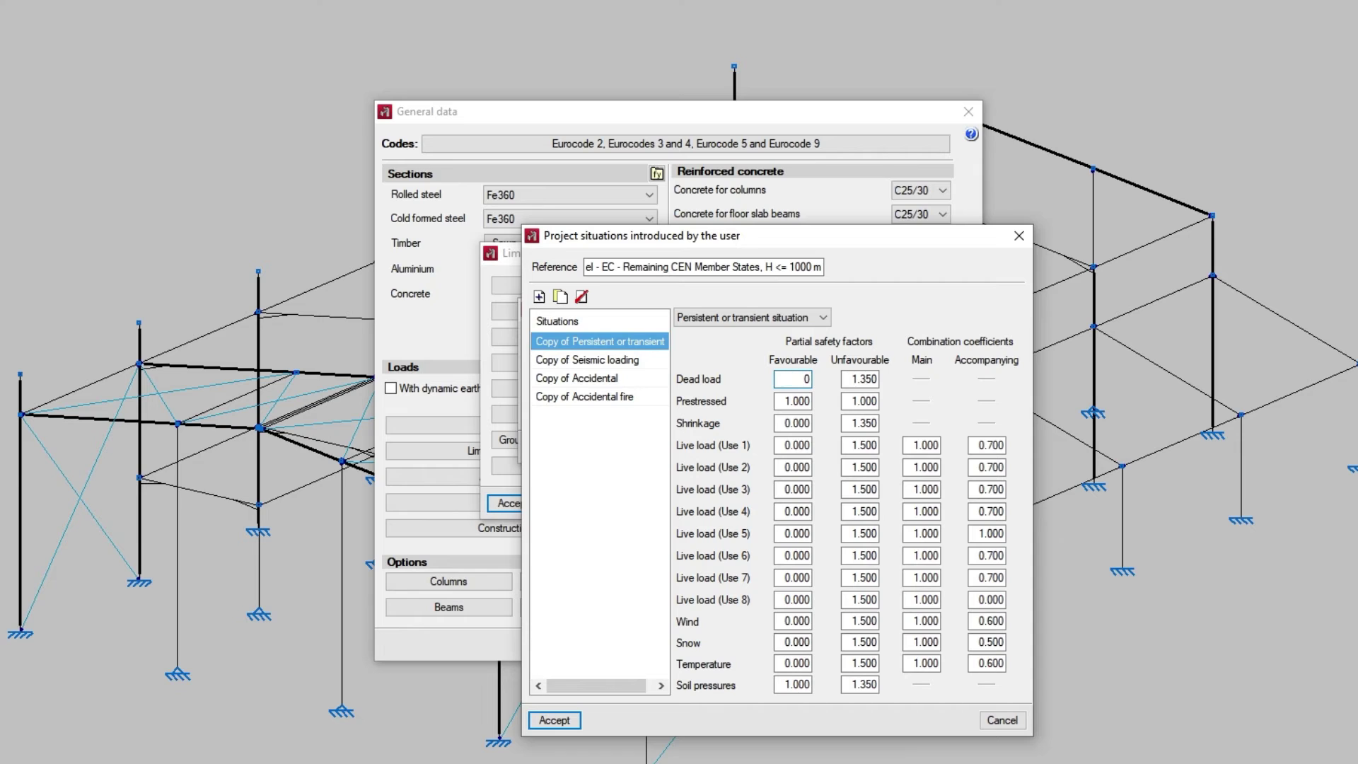
pyautogui.write('.8')
pyautogui.press('Tab')
# - Set the soil pressures' partial safety factors to 0.7 favourable and 1 unfavourable, and accept the edited project situations
pyautogui.click(793, 685)
pyautogui.write('0.7')
pyautogui.press('Tab')
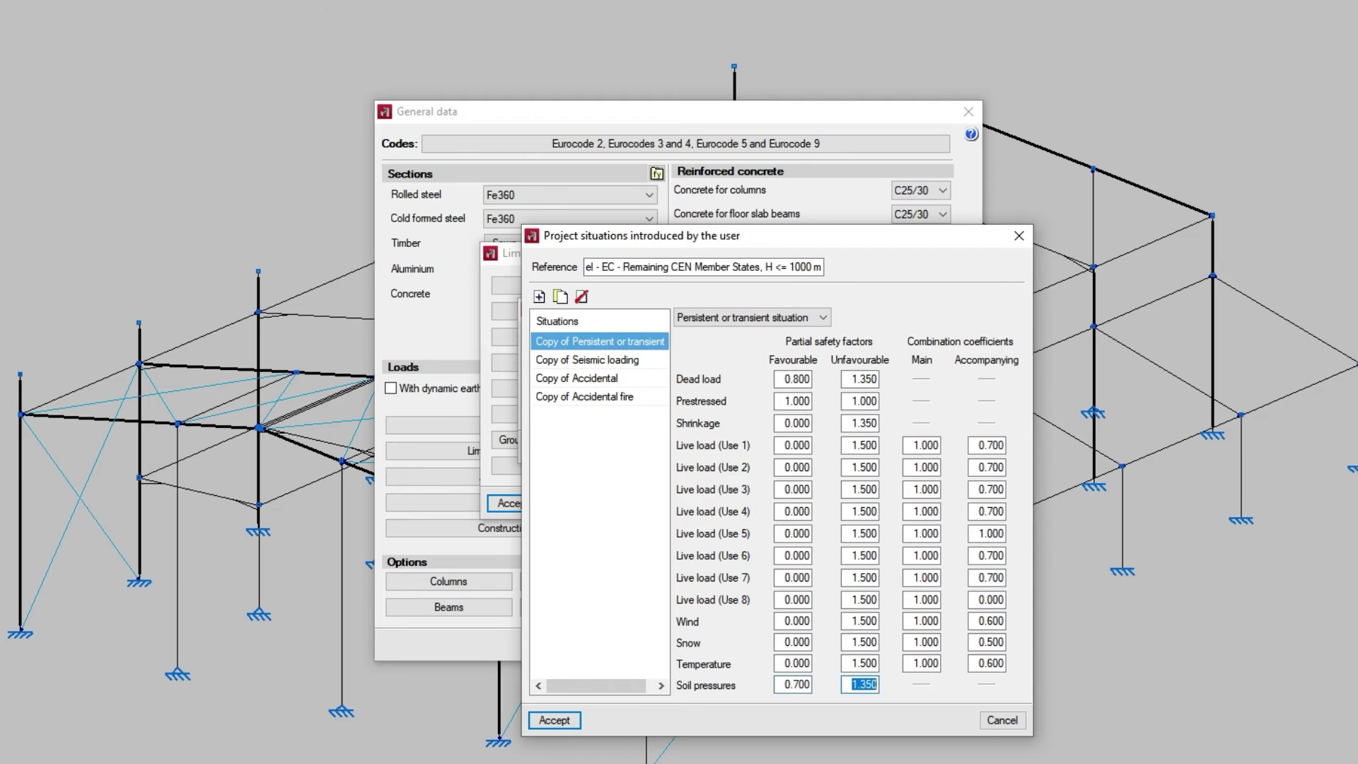
pyautogui.write('1')
pyautogui.press('Tab')
pyautogui.click(562, 721)
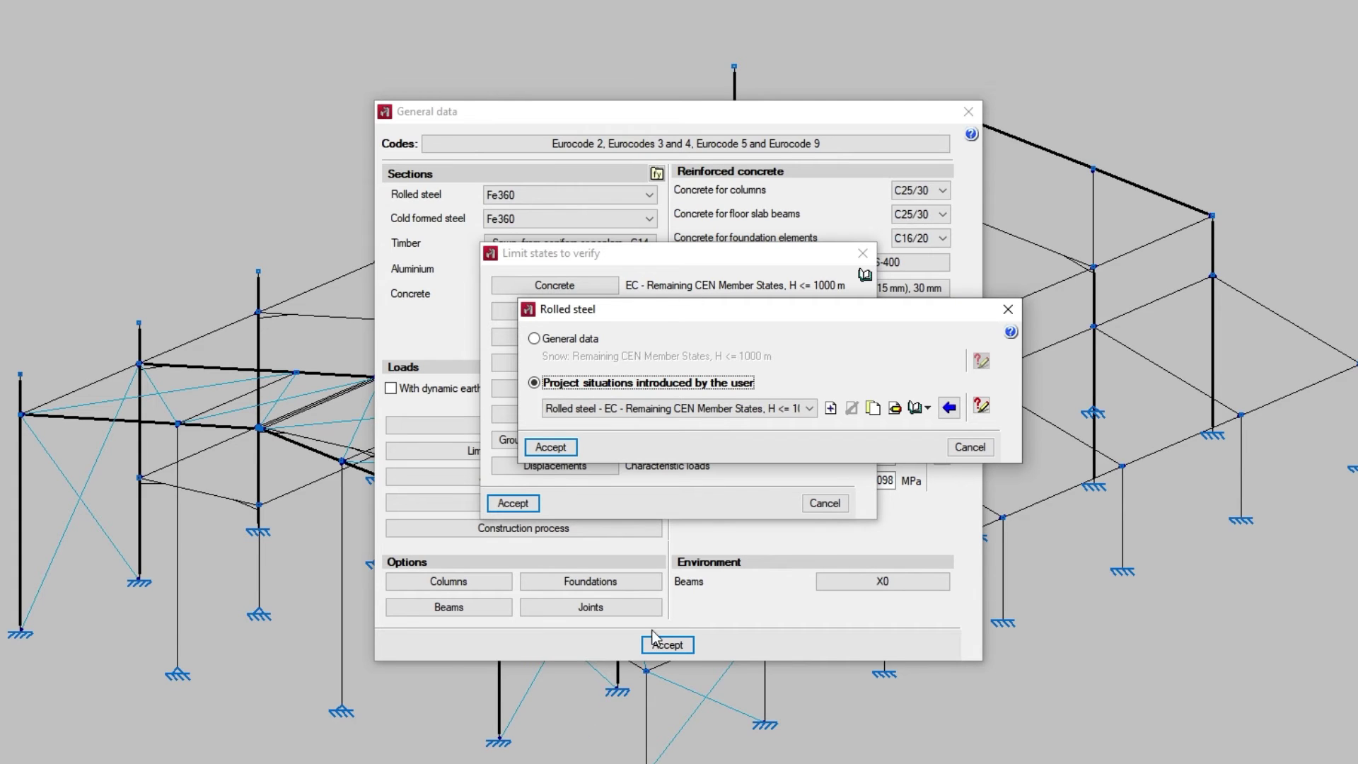
# - Create a new set of rolled steel project situations with the reference "Remaining CEN Member States, H<=1000 m"
pyautogui.click(836, 414)
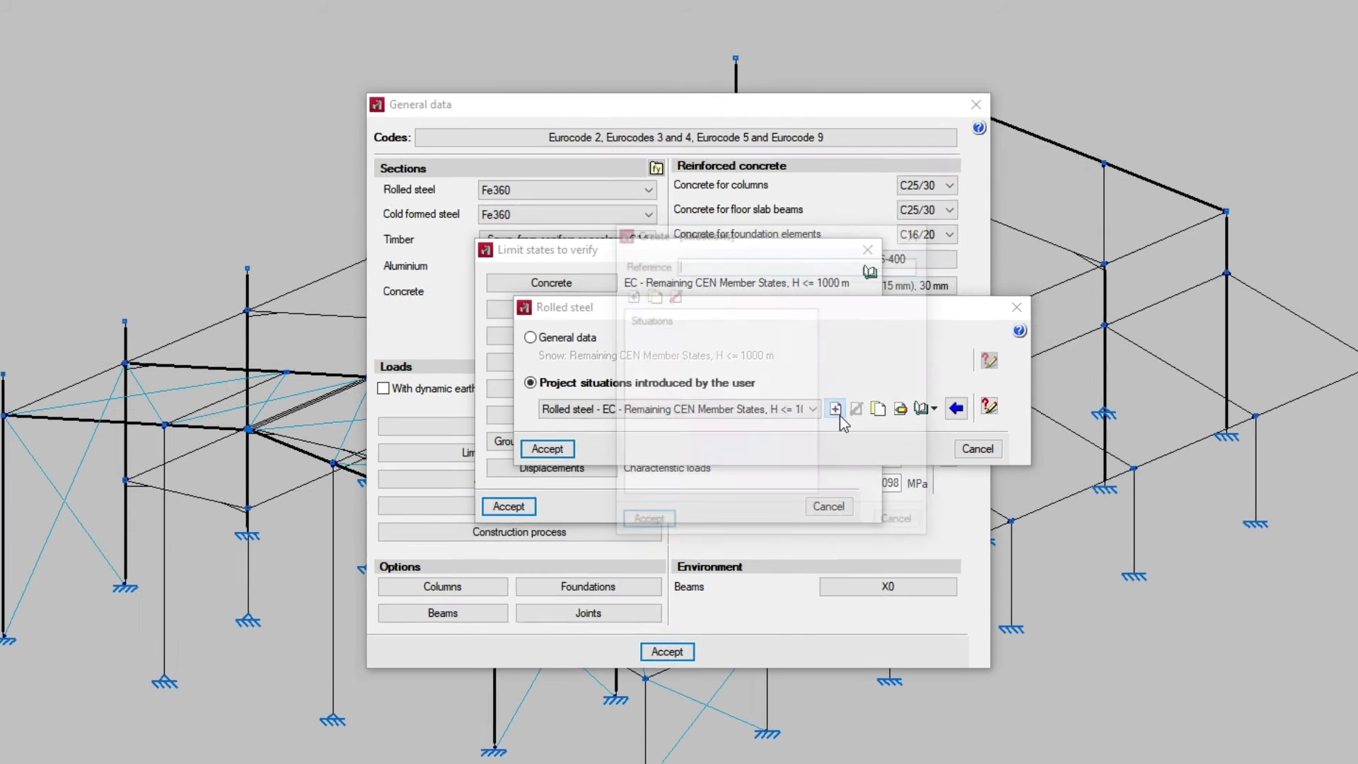
pyautogui.write('Remaini')
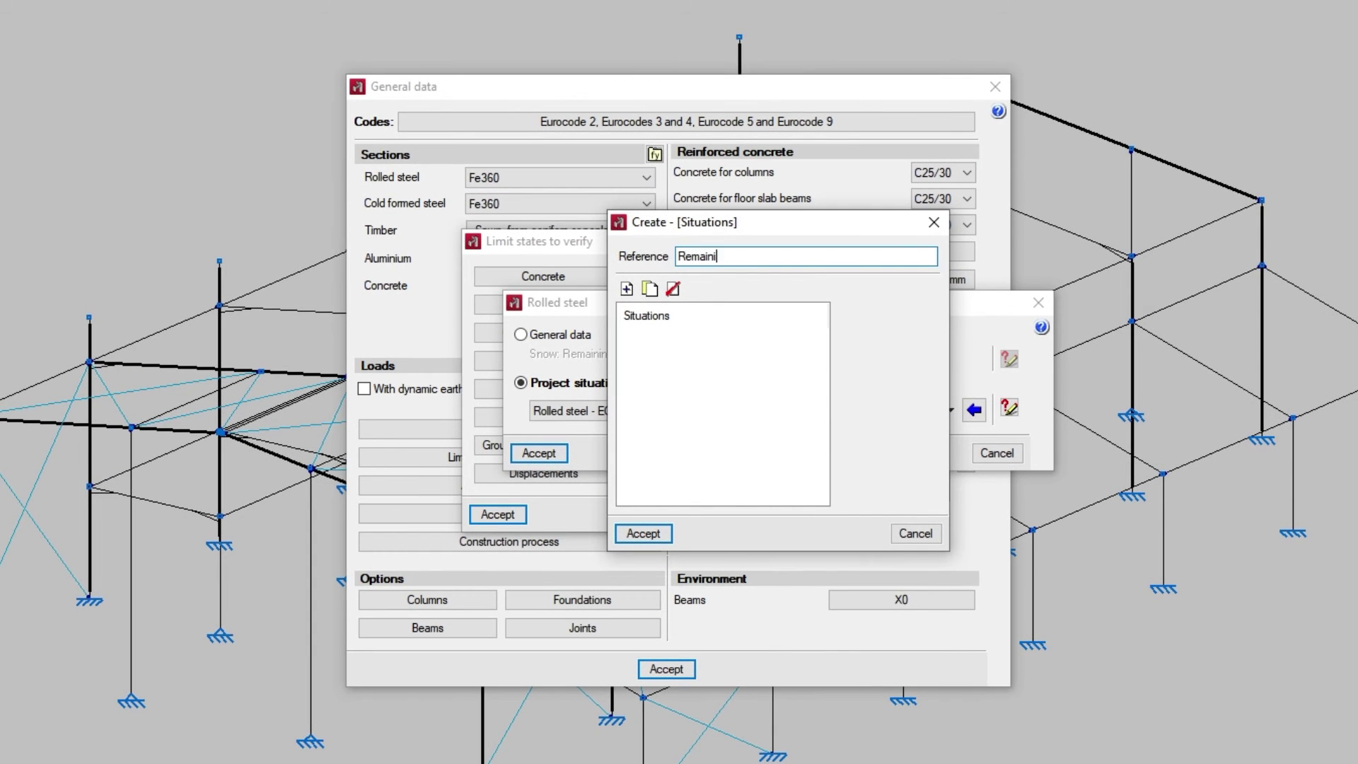
pyautogui.write('ng CEN Member States, H<=')
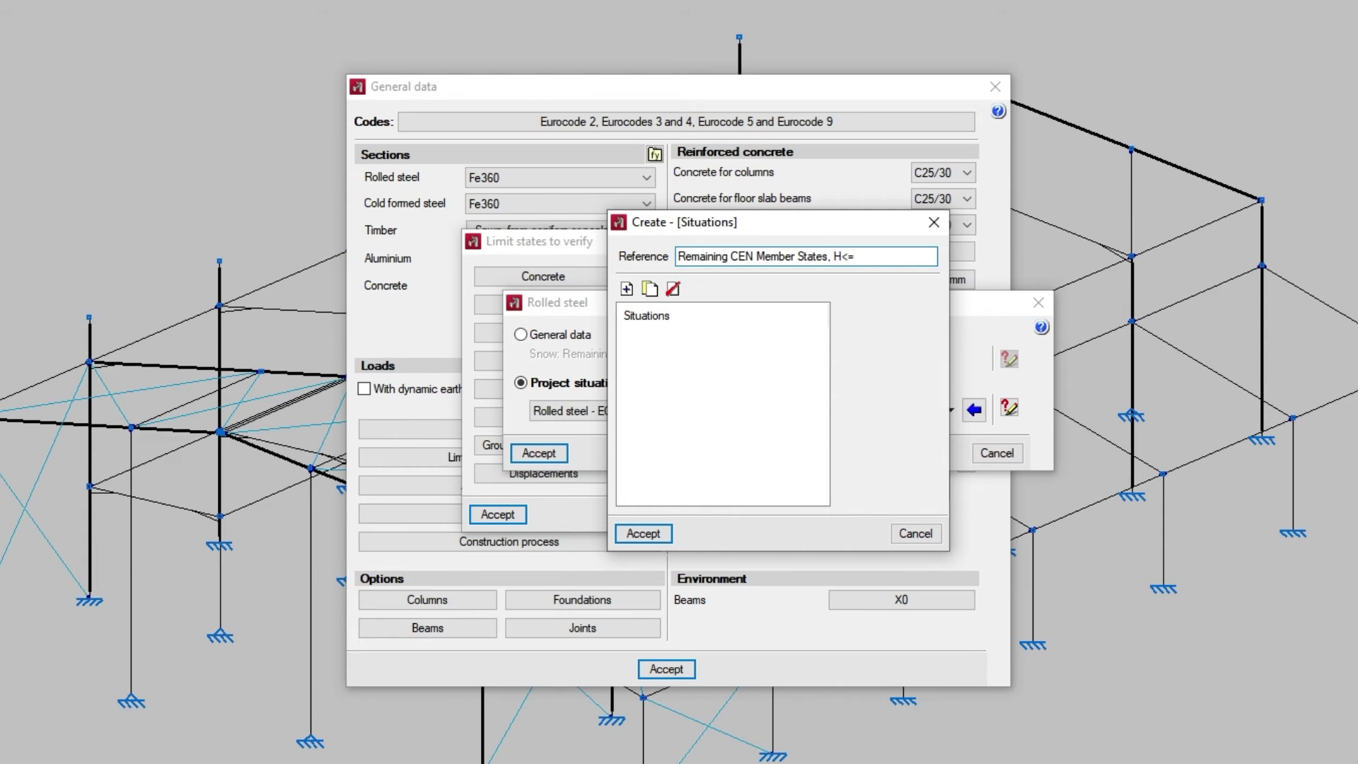
pyautogui.write('1000 m')
# - Begin adding a design situation that introduces safety and combination factors and uses the already defined use categories
pyautogui.click(636, 300)
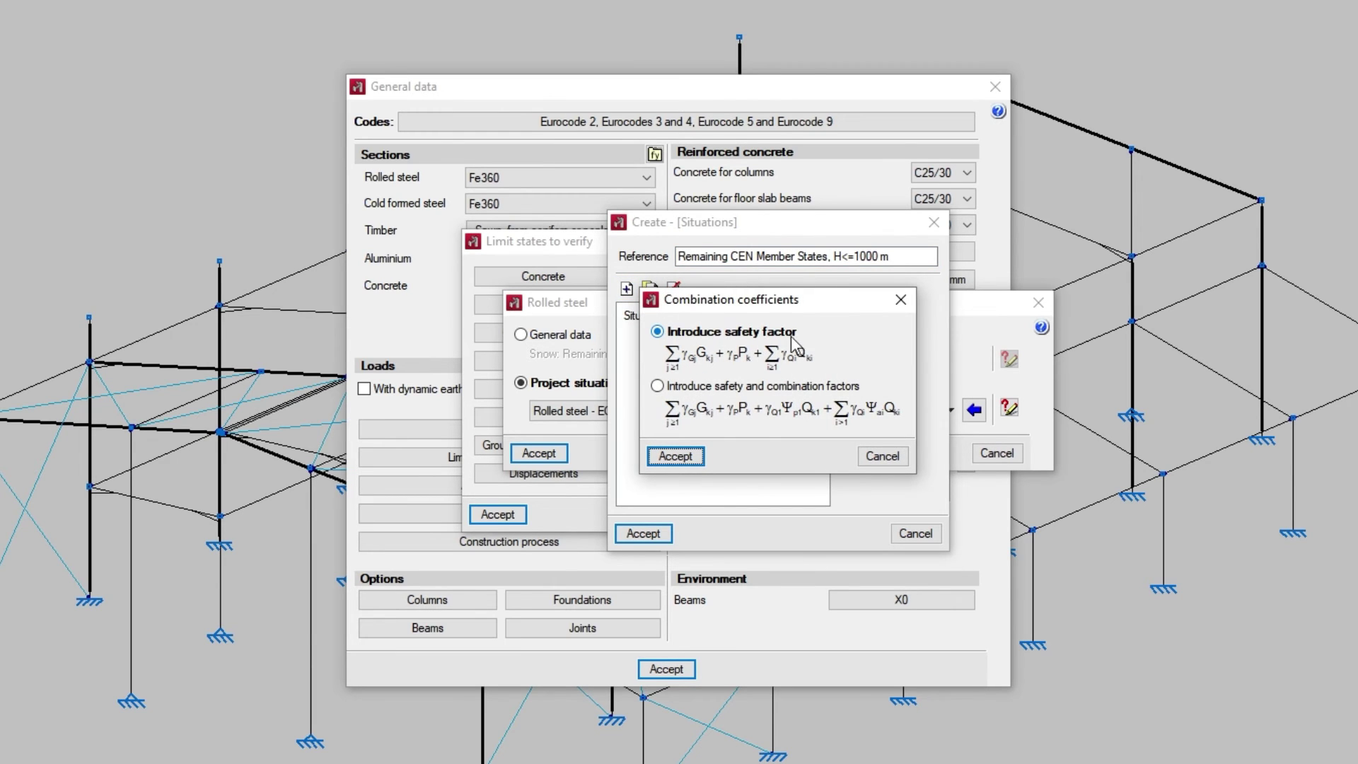
pyautogui.click(657, 387)
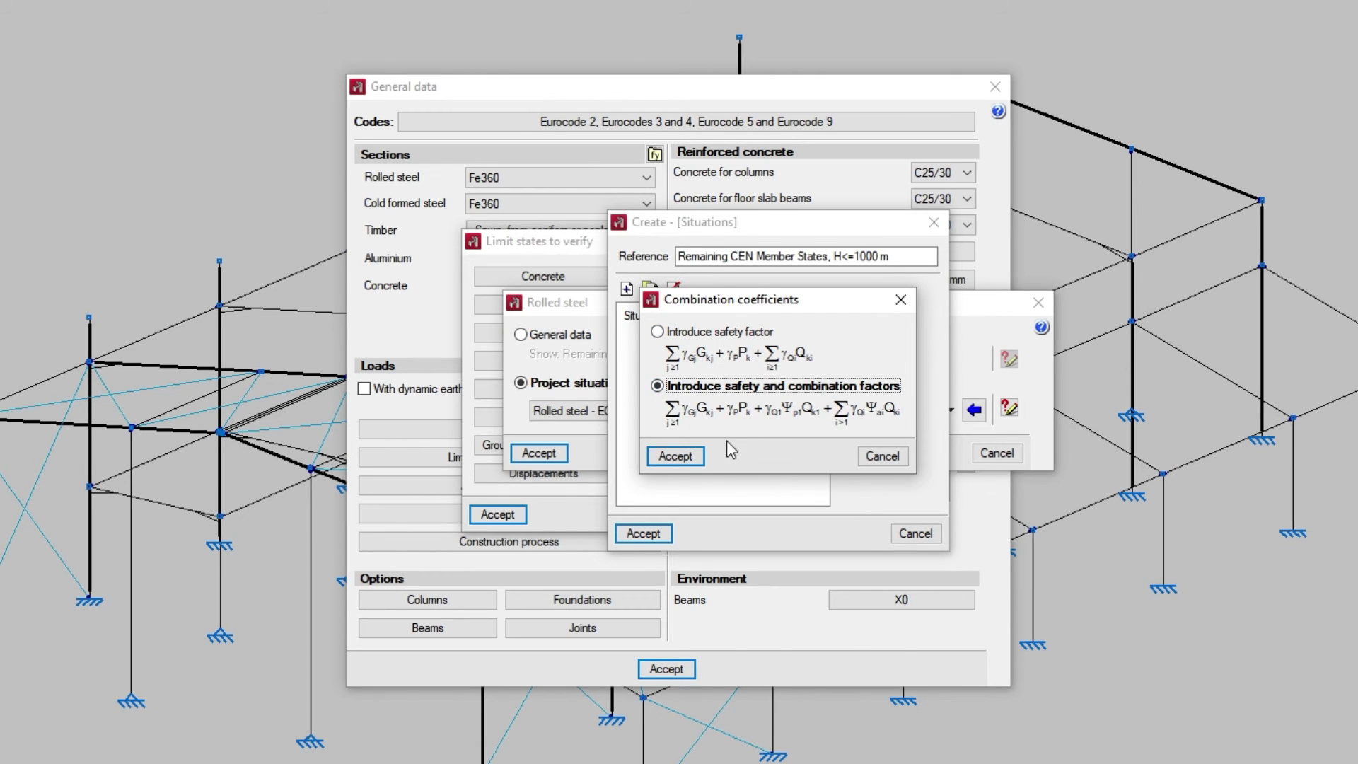
pyautogui.click(697, 458)
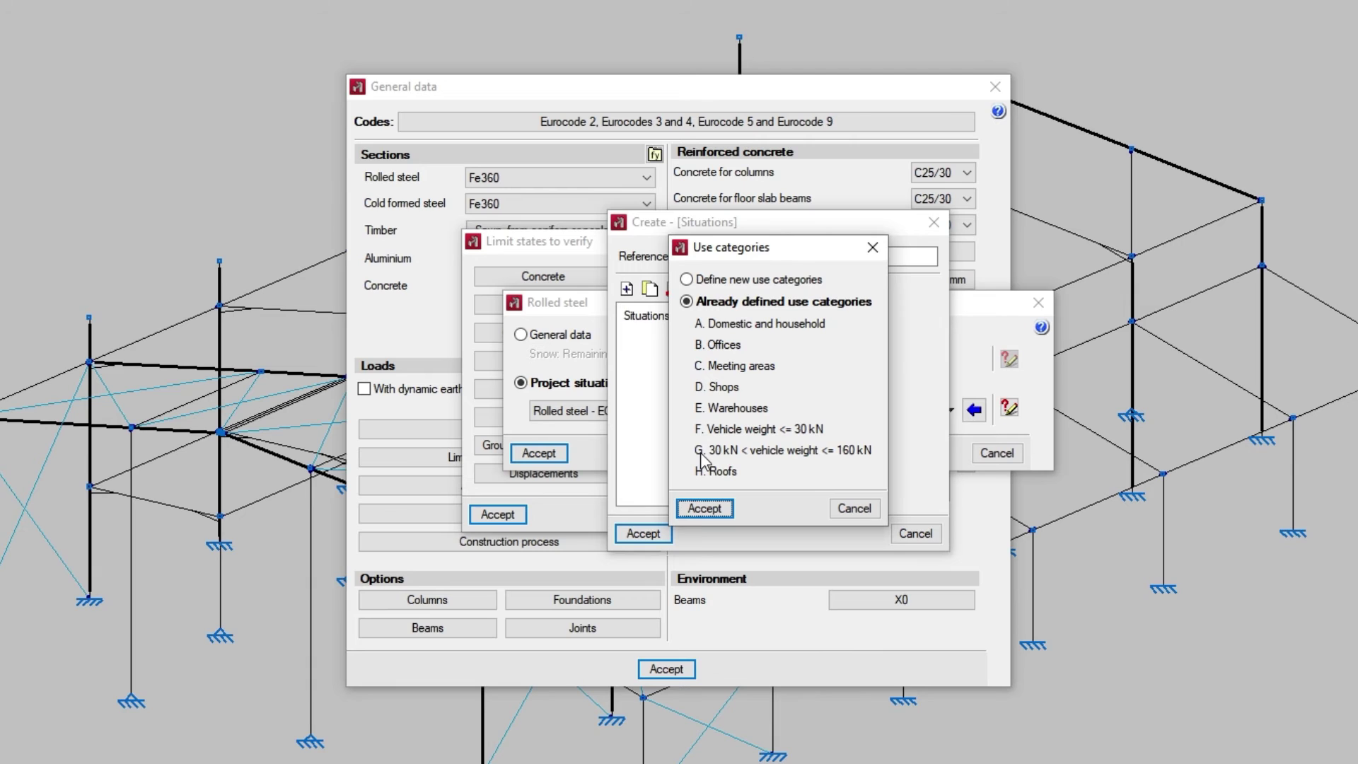
pyautogui.click(688, 281)
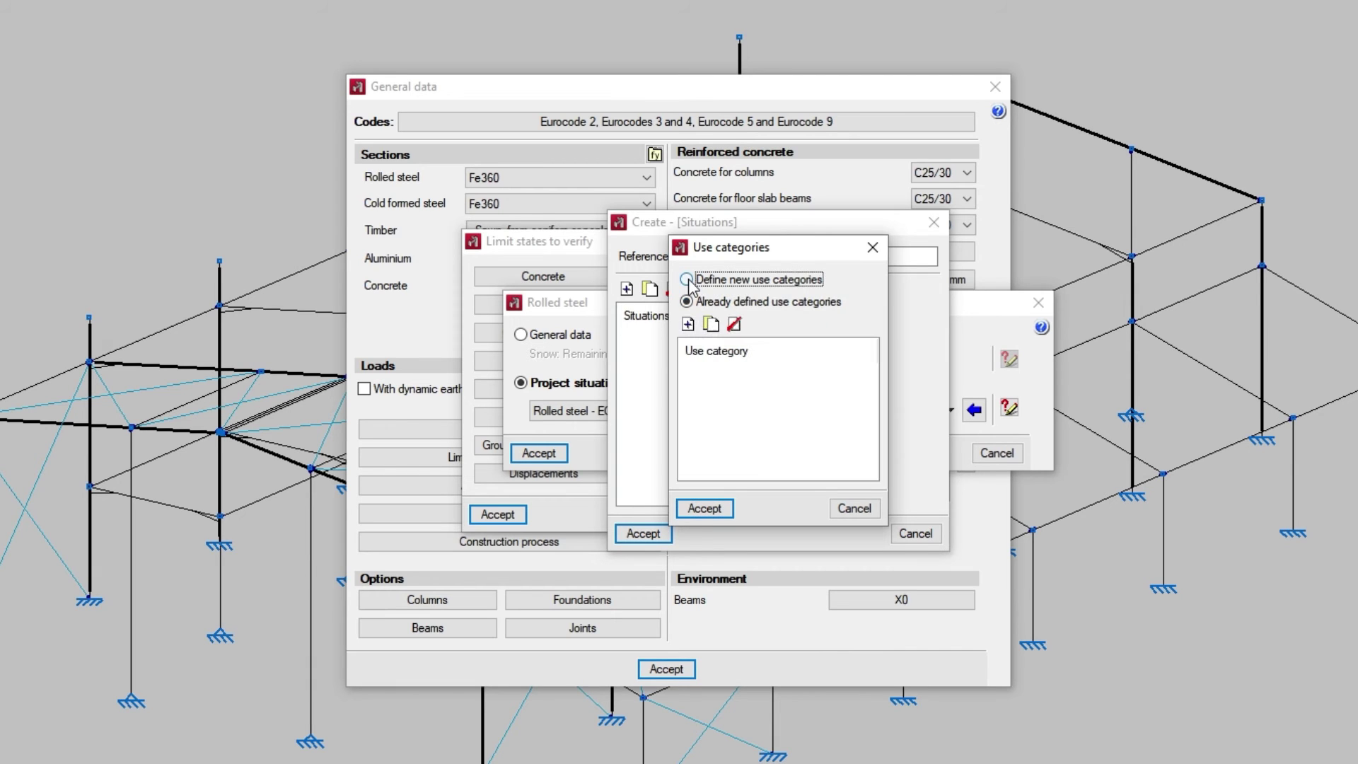
pyautogui.click(688, 303)
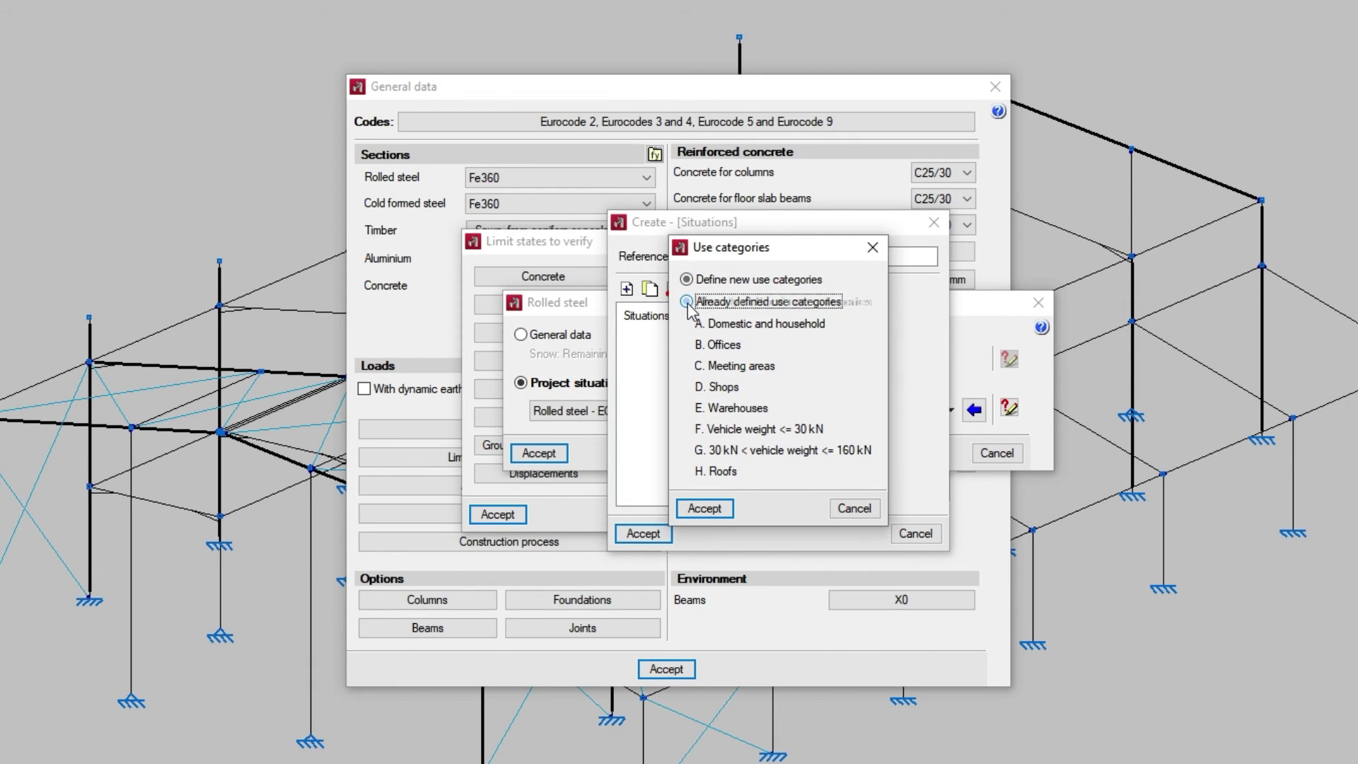
pyautogui.click(727, 514)
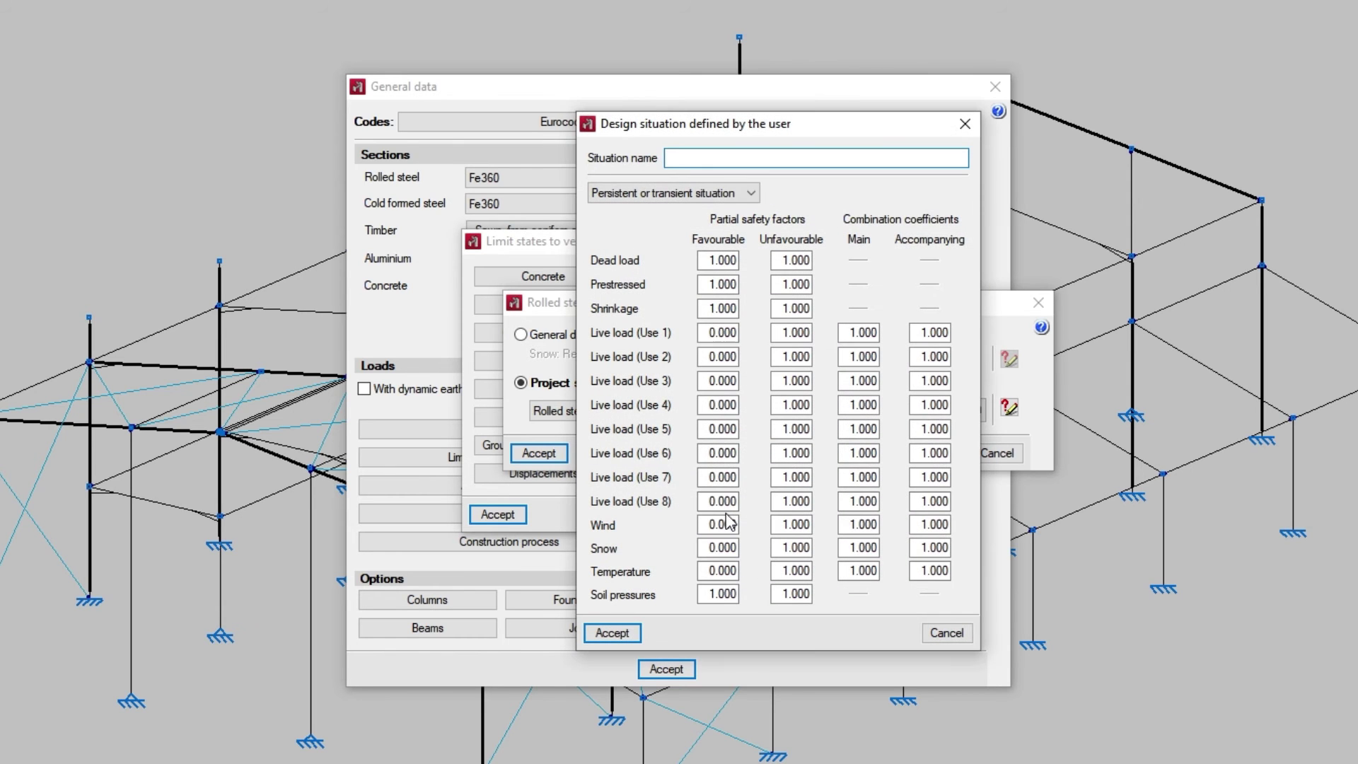
# - Name the design situation "Persistent or transient" and set its type to Persistent or transient situation
pyautogui.click(684, 158)
pyautogui.write('Persistent or transient')
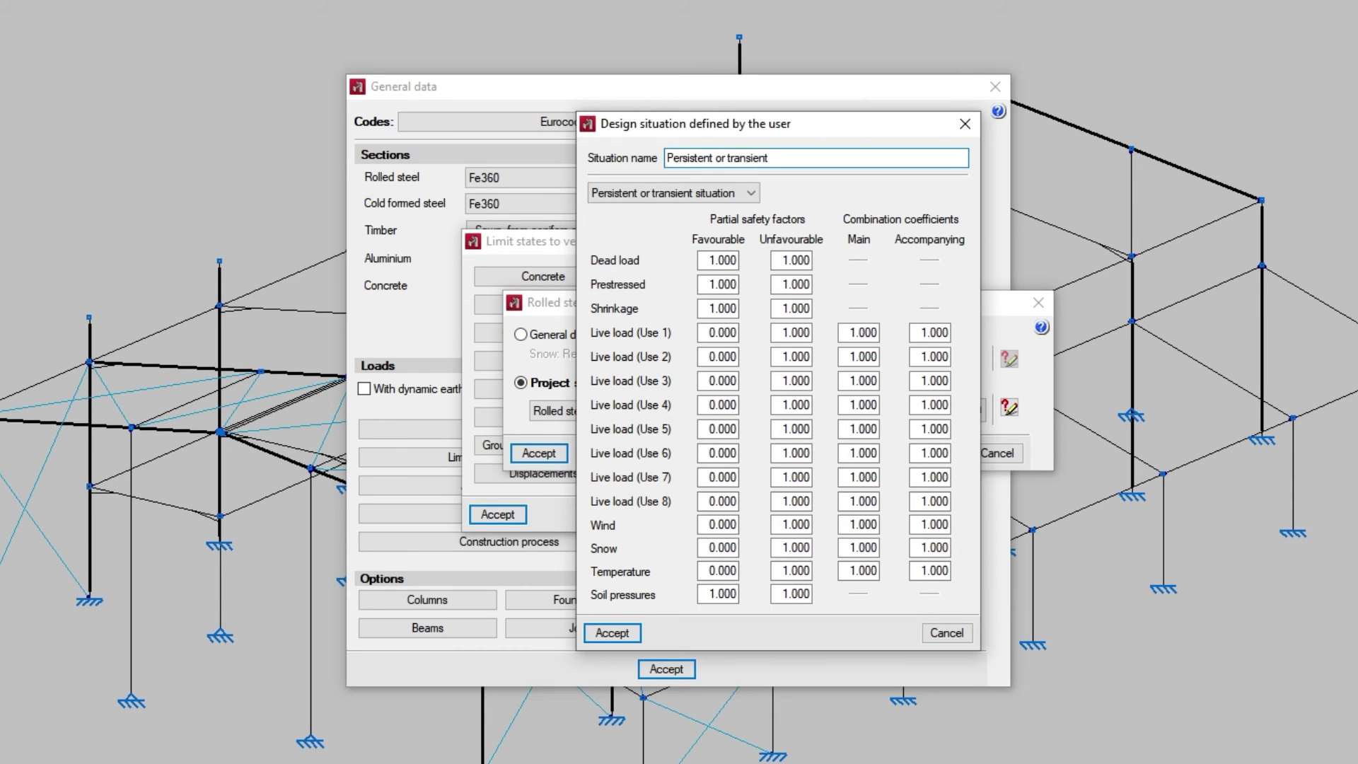
pyautogui.click(682, 194)
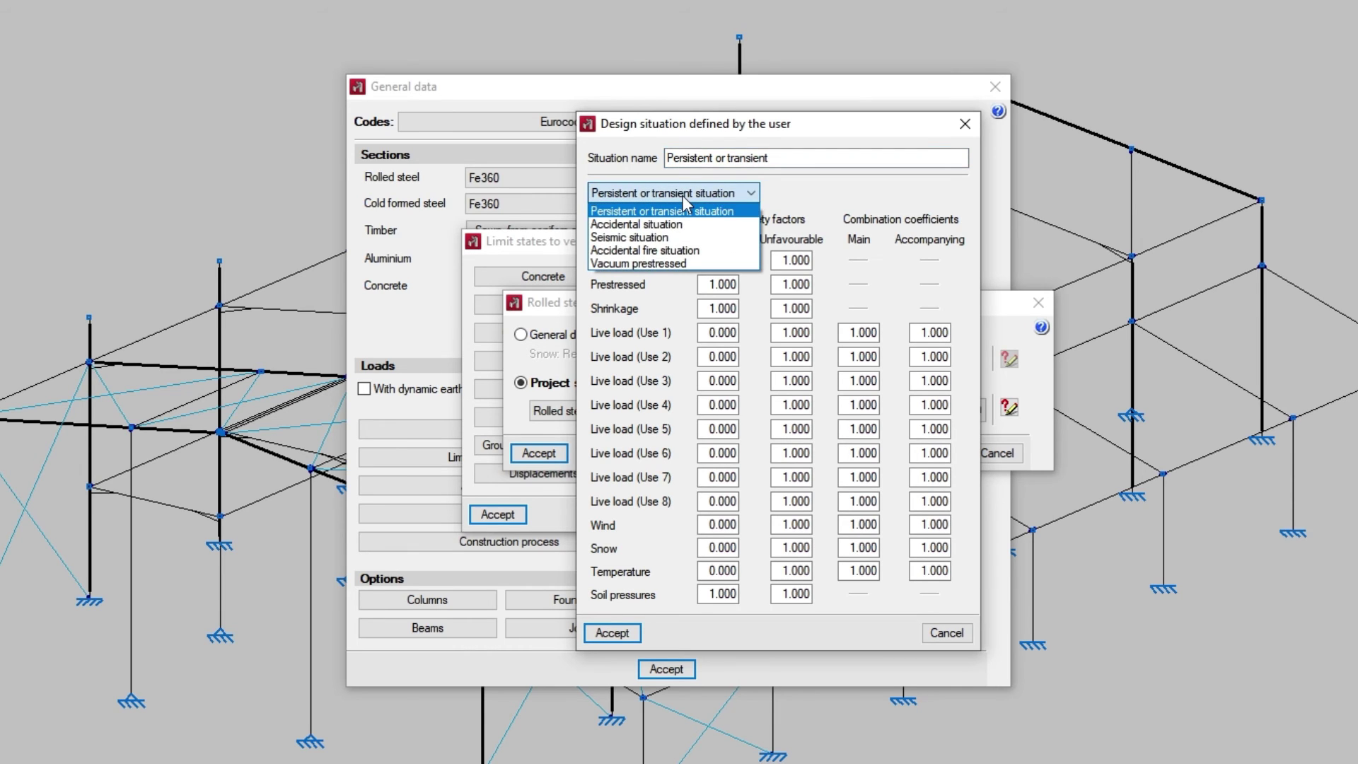
pyautogui.click(681, 215)
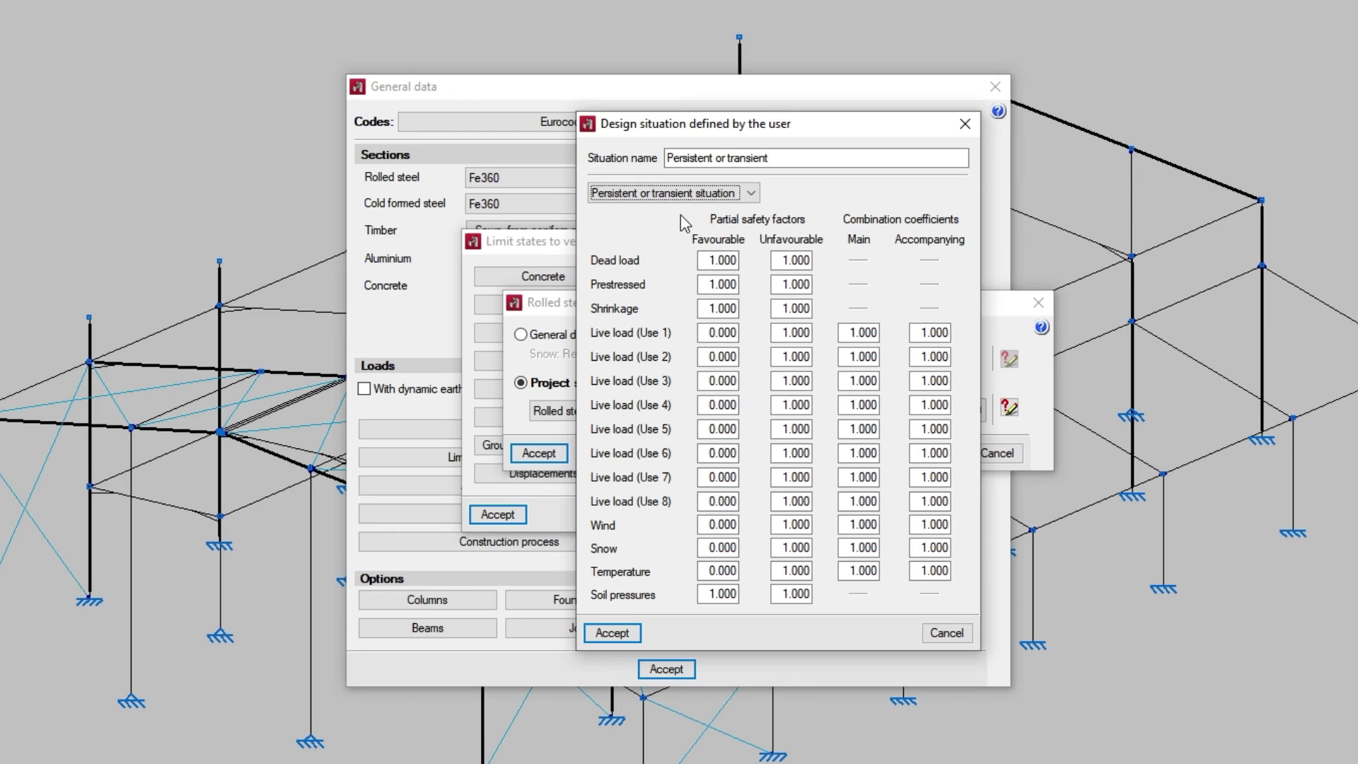
# - Set unfavourable factors to 1.35 for dead load and shrinkage, 1.5 for Uses 1–6; shrinkage favourable 0; accompanying 0.7 for Uses 1–4 and 6
pyautogui.moveTo(706, 261); pyautogui.dragTo(740, 259)
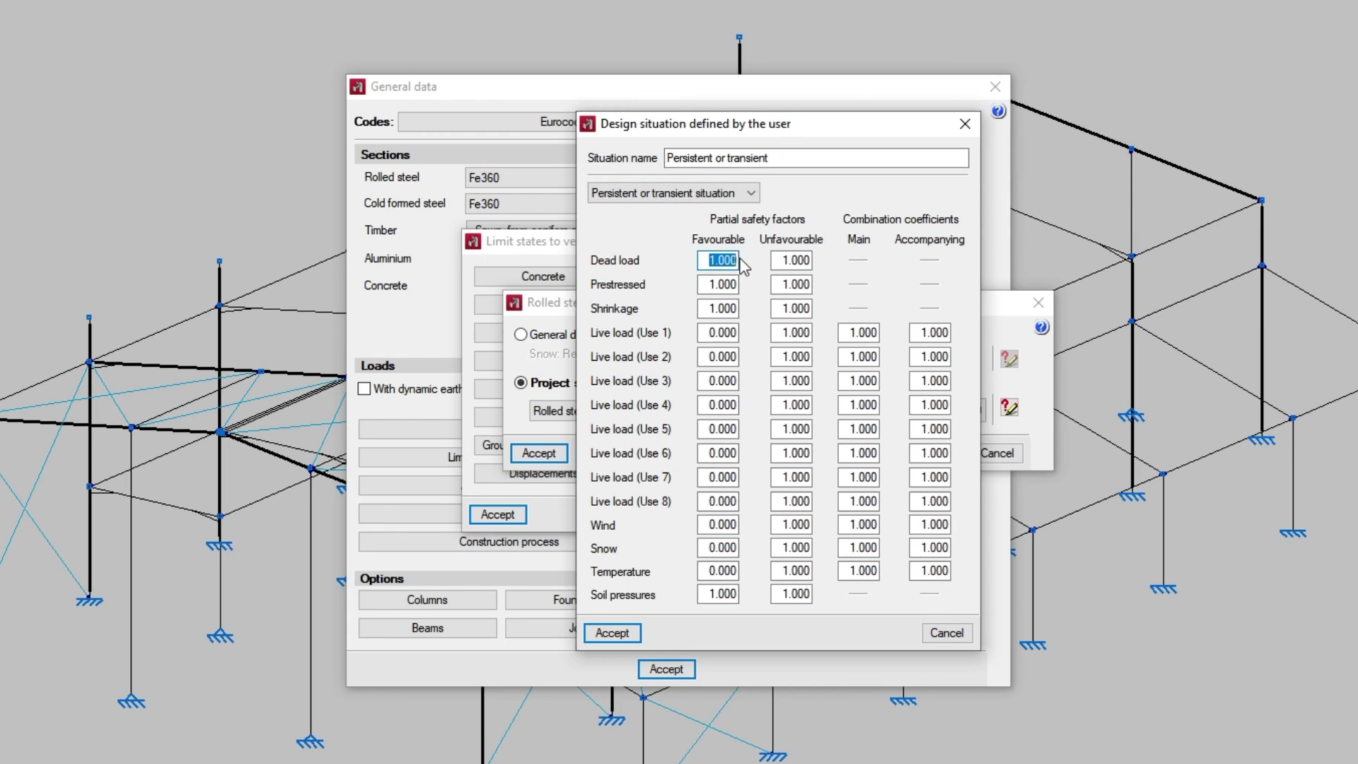
pyautogui.write('1.35\t\t\t0\t1.35\t\t1.5')
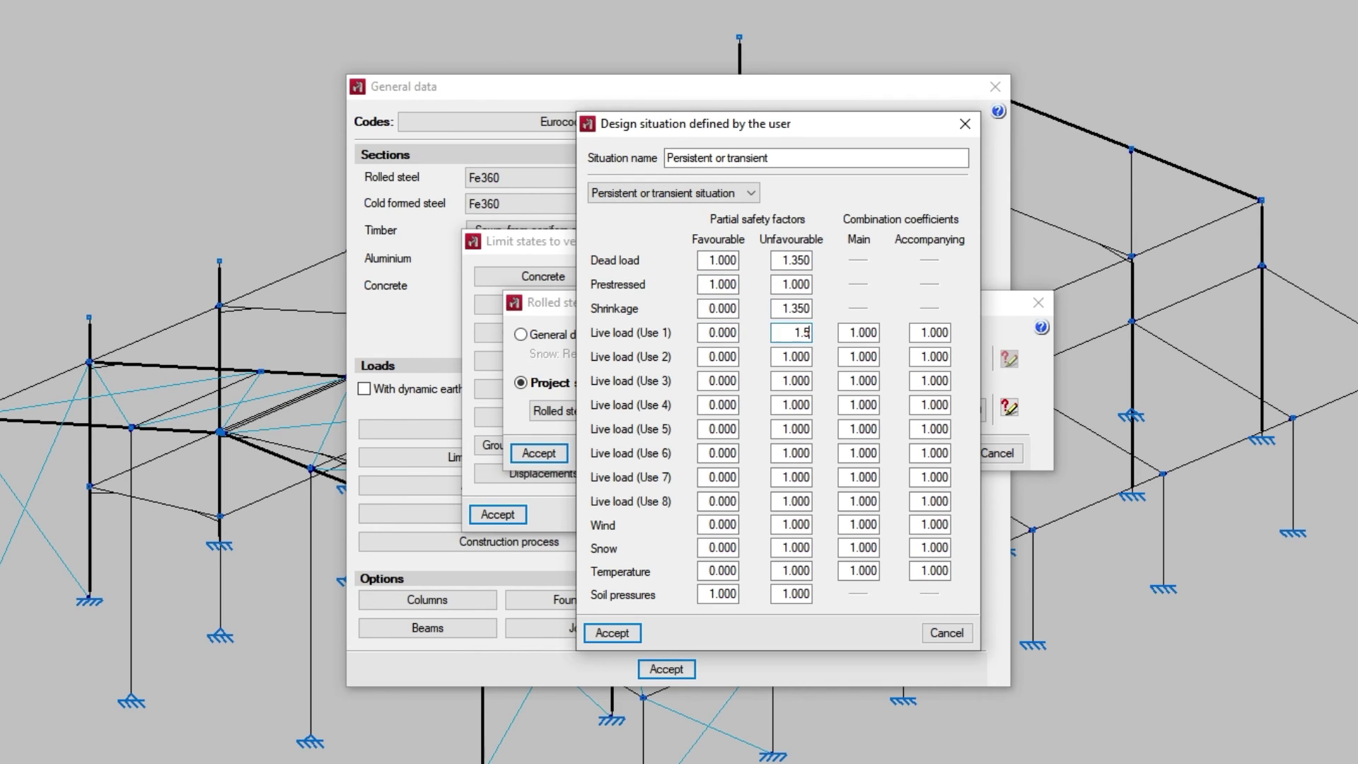
pyautogui.write('\t\t0.7\t\t1.5\t\t0.7\t\t1.5\t\t0.7\t\t')
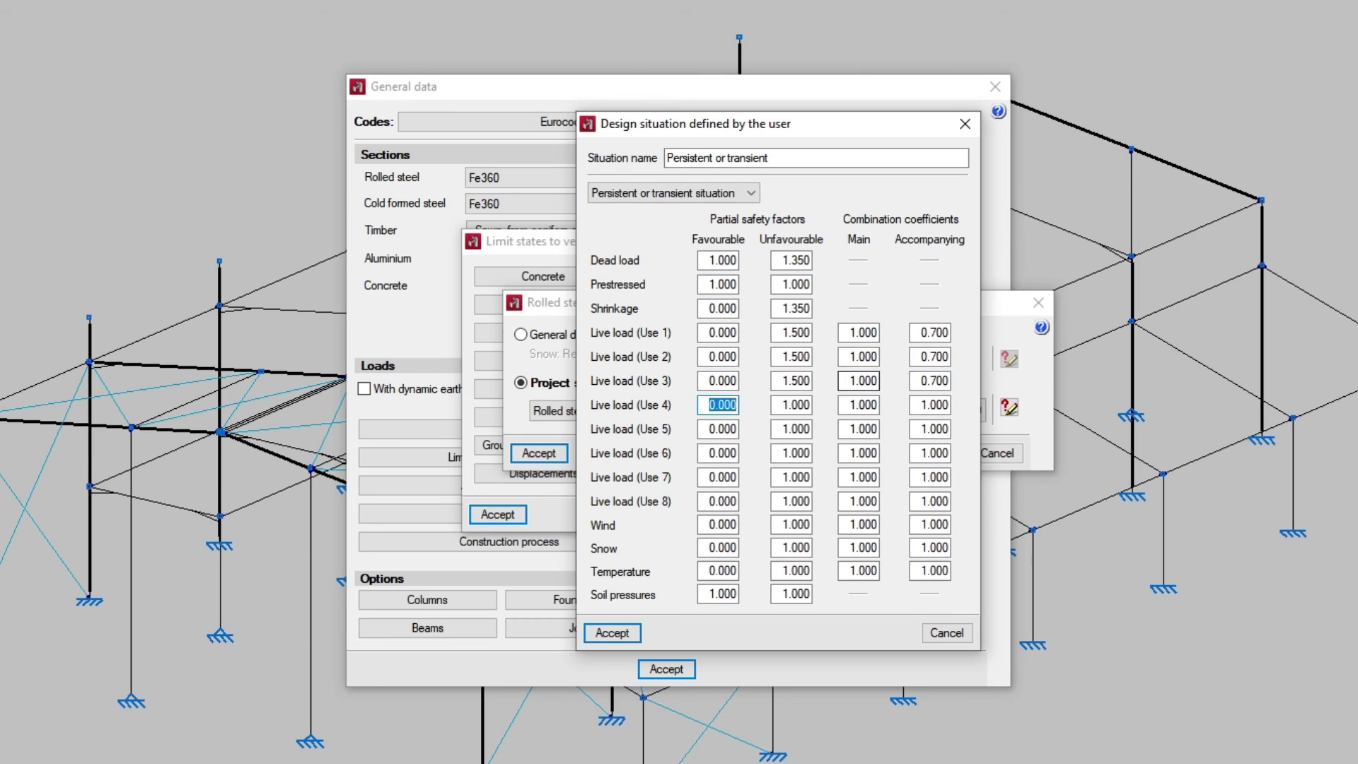
pyautogui.write('\t1.5\t\t0.7\t\t1.5\t\t\t\t1.5\t\t0.7')
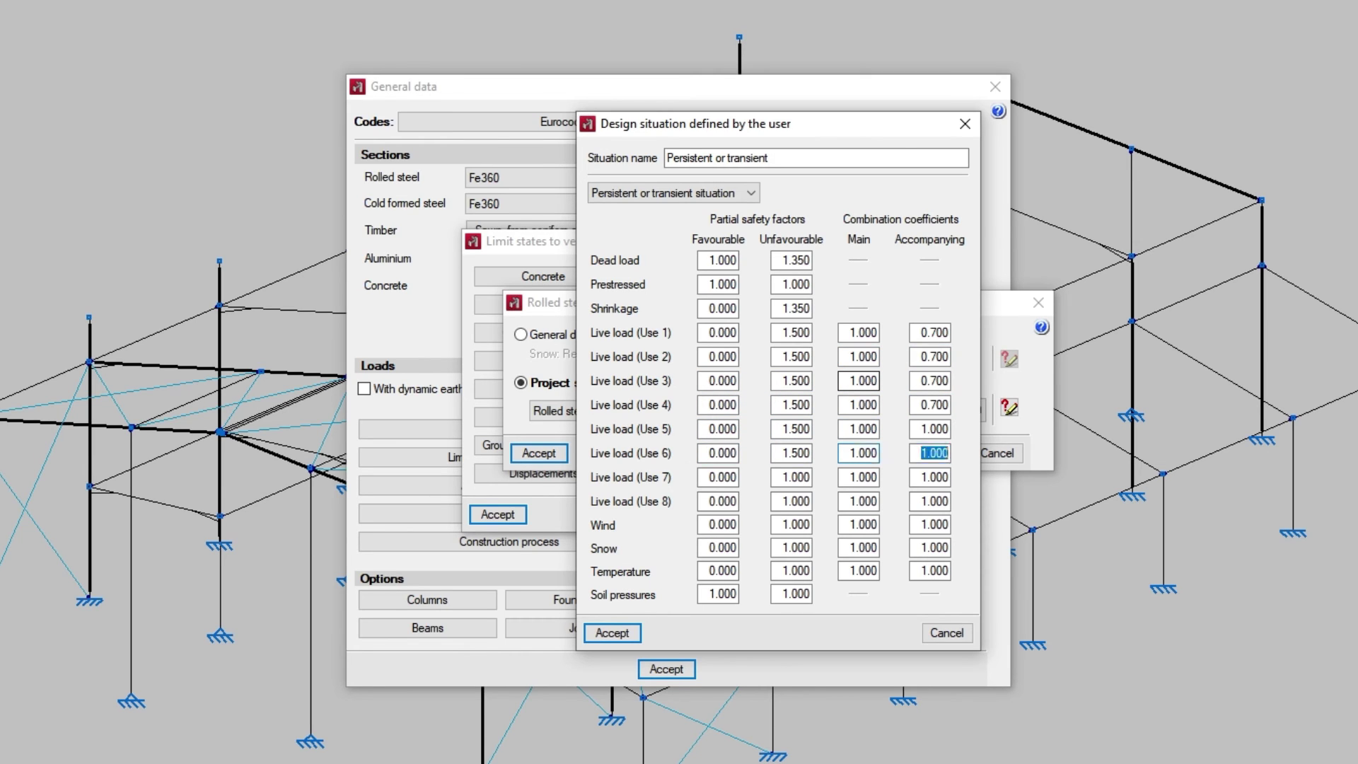
# - Set Use 7, Use 8, wind, snow and temperature to unfavourable 1.5, accompanying 0.7, 0, 0.6, 0.5, 0.6, soil pressures to 1.35, and accept
pyautogui.write('\t\t1.5\t\t0.7\t\t1.5\t\t0\t\t1.5\t\t0.6\t')
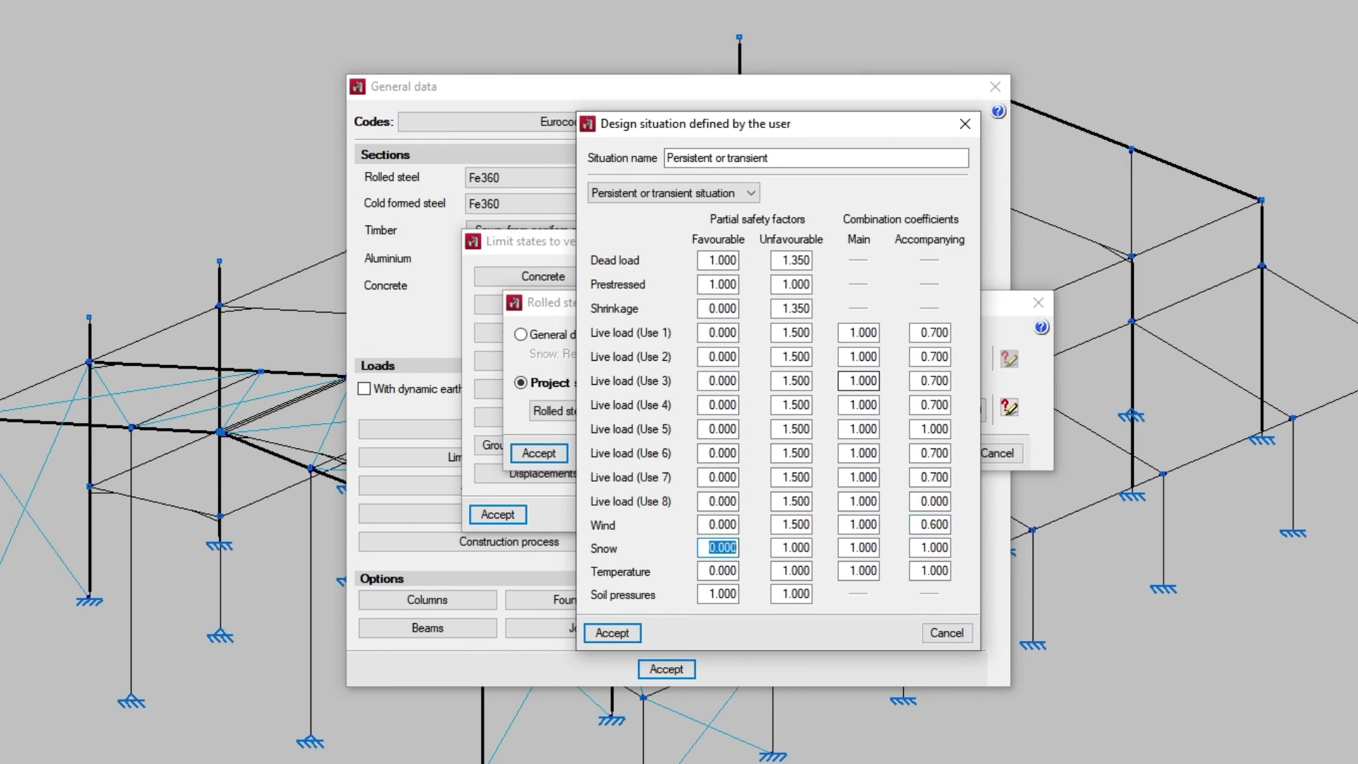
pyautogui.write('\t1.5\t\t0.5\t\t1.5\t\t0.6\t\t1.35')
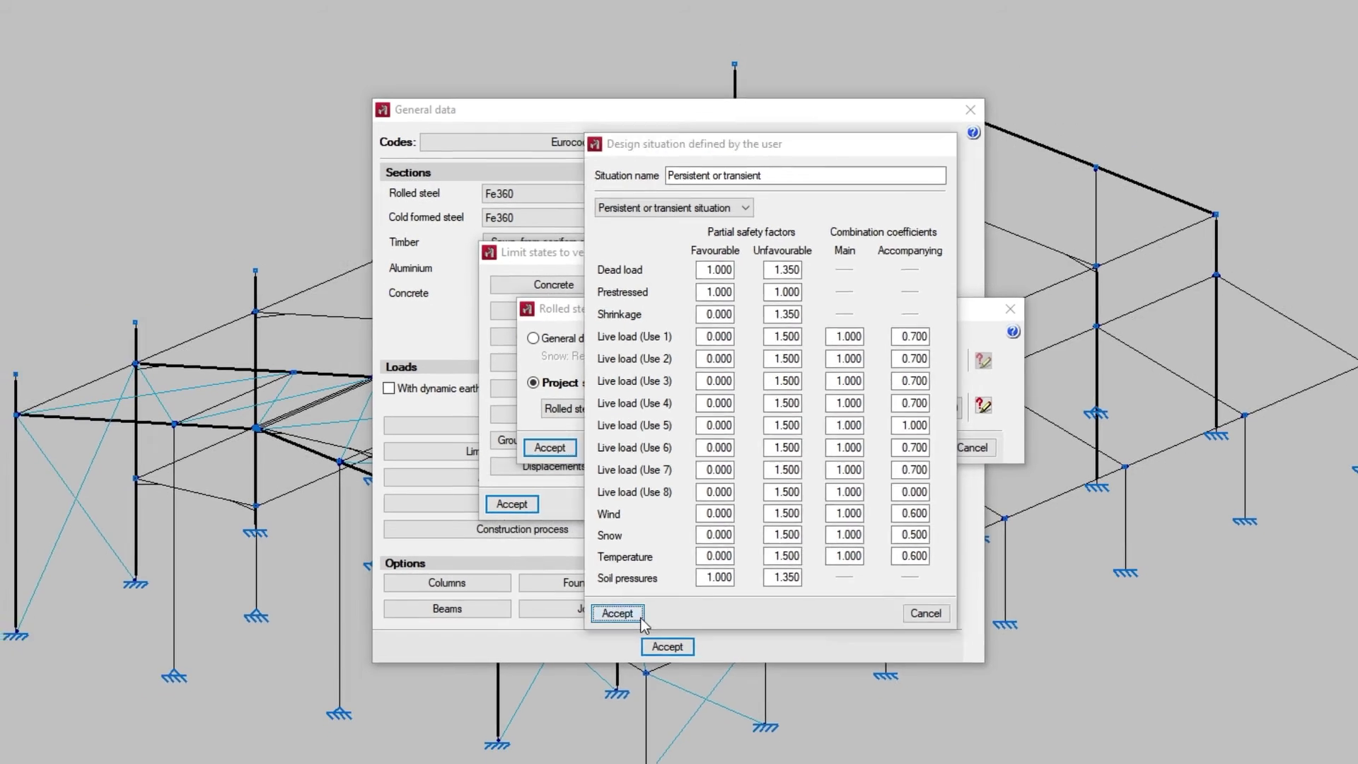
pyautogui.click(635, 634)
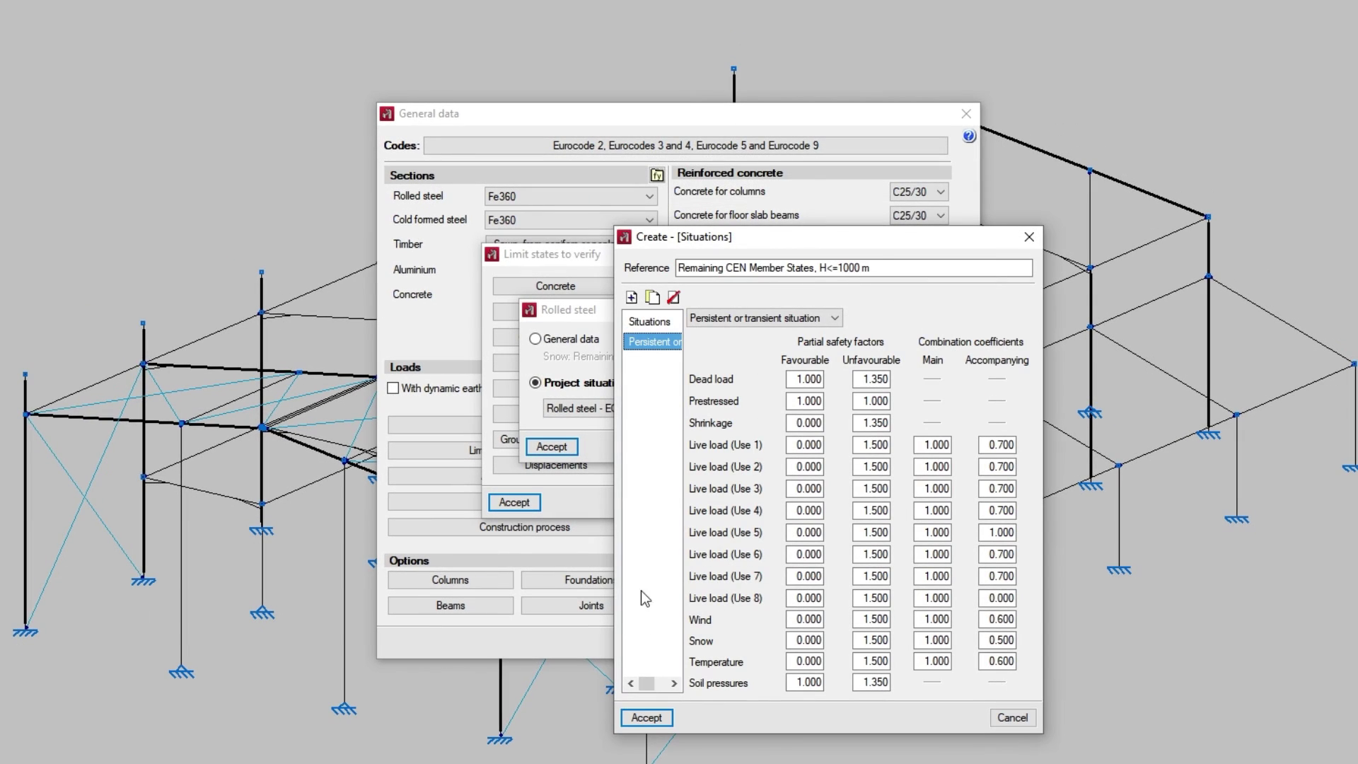
# - Add a Seismic situation named "Seismic loading" with main and accompanying coefficients of 0.3 for Uses 1–2, 0.6 for Uses 3–4 and 0.8 for Use 5
pyautogui.click(632, 299)
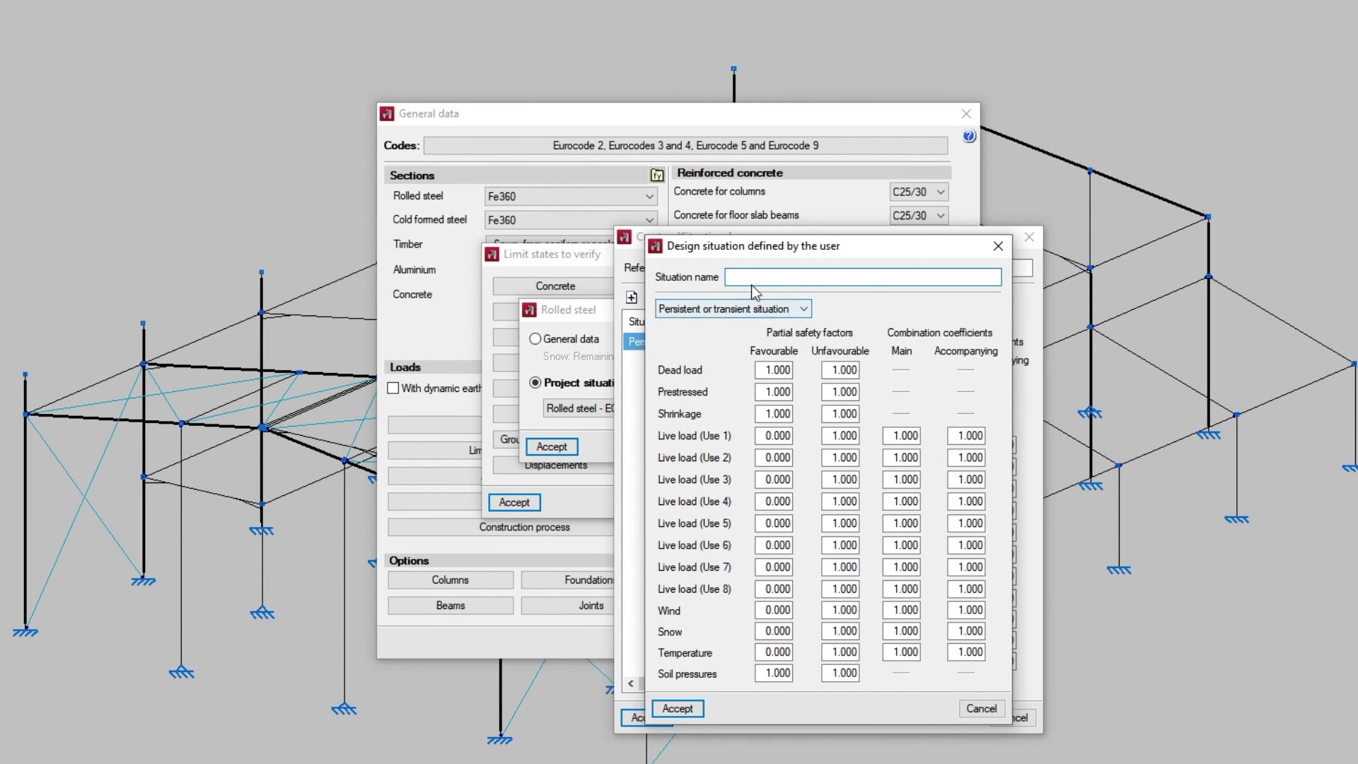
pyautogui.write('Seismic loading')
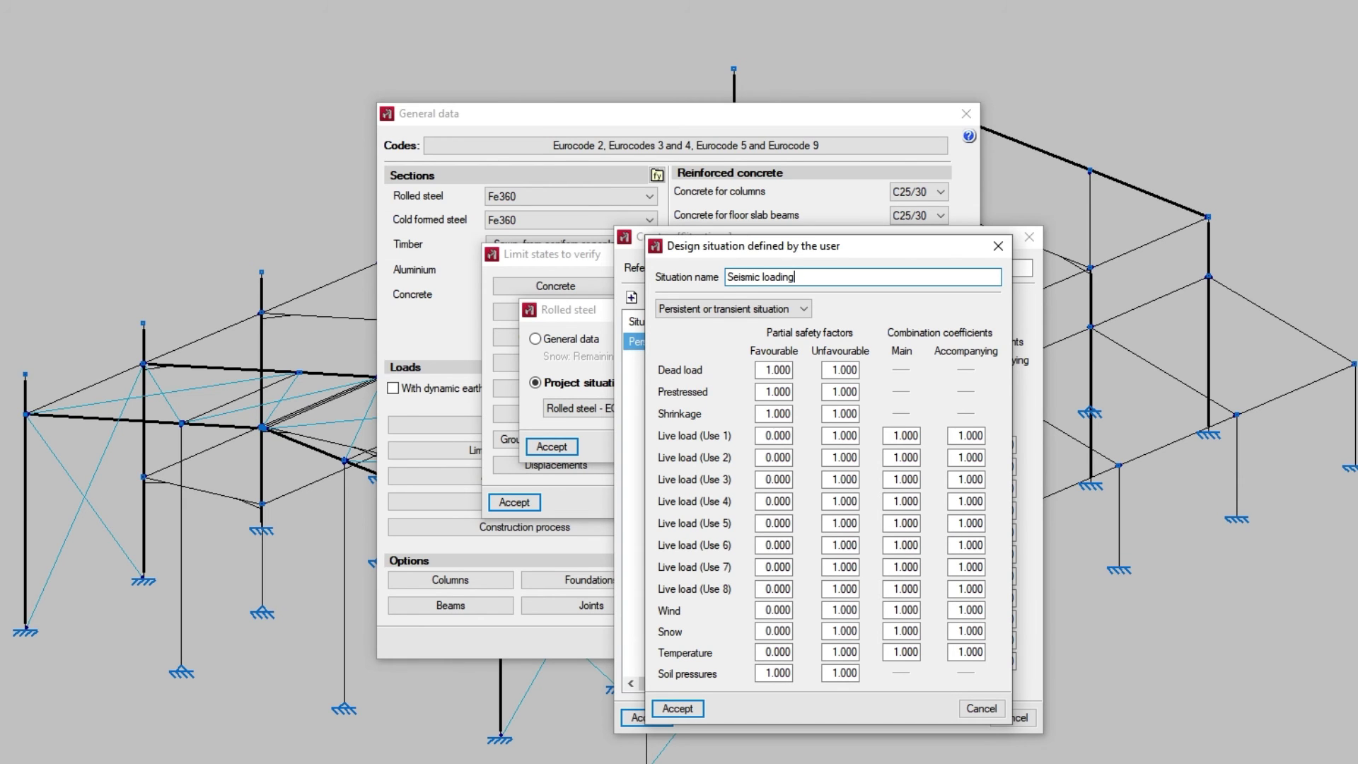
pyautogui.press('Tab')
pyautogui.hotkey('alt', 'Down')
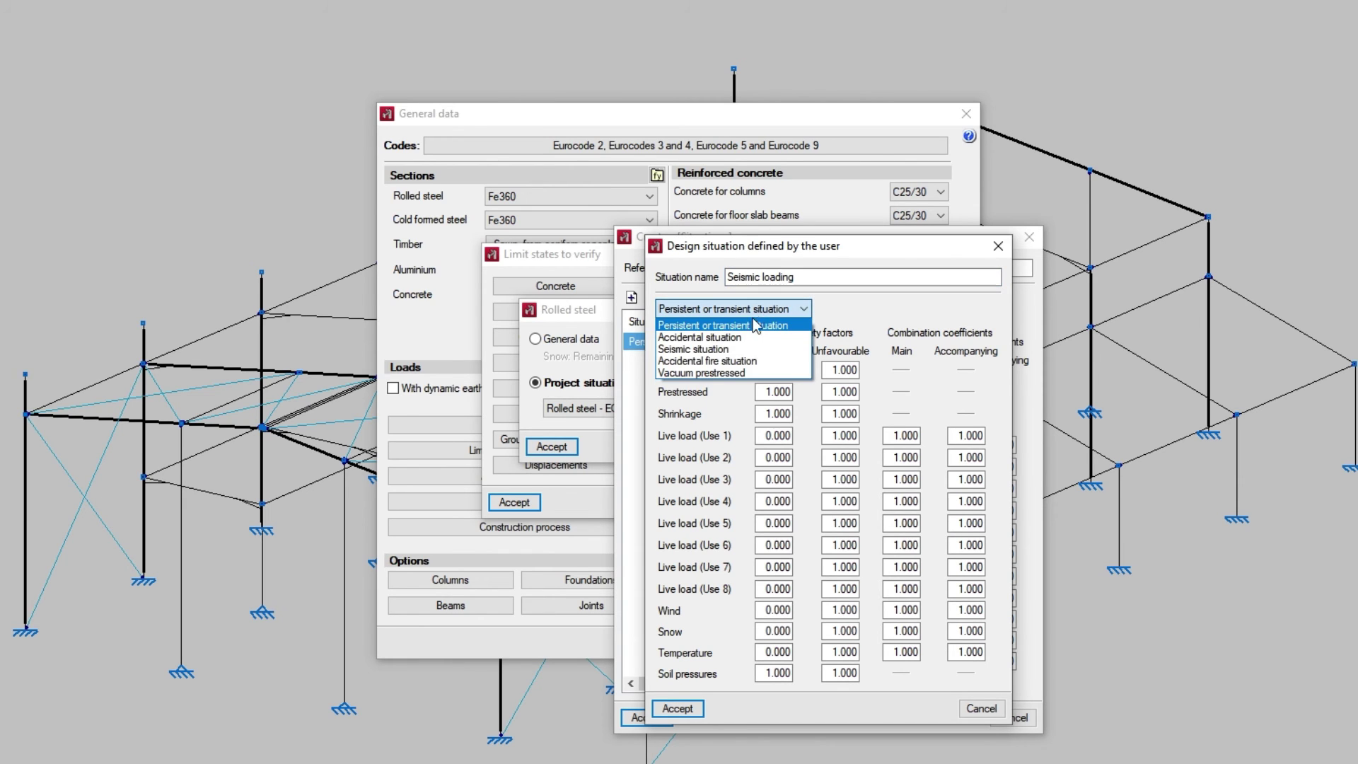
pyautogui.press('Down')
pyautogui.press('Down')
pyautogui.press('Return')
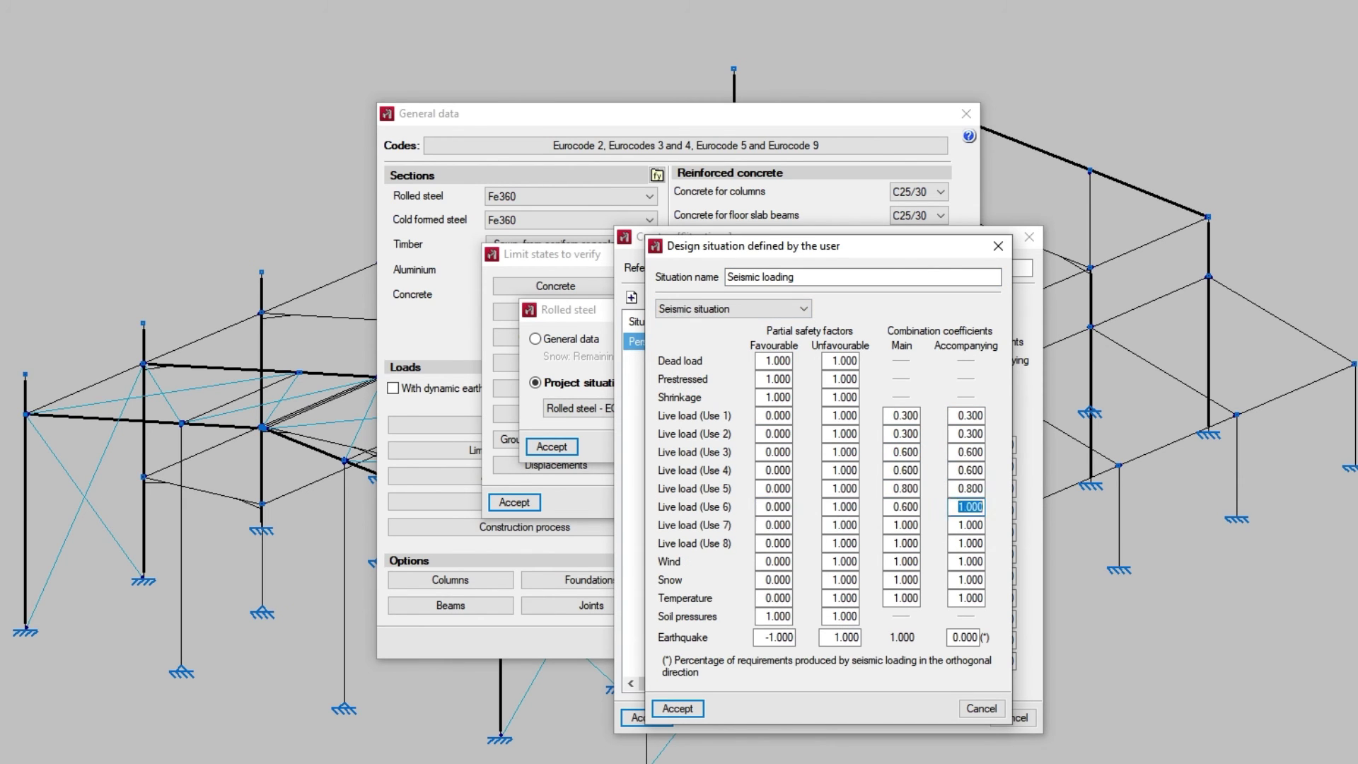
pyautogui.click(678, 708)
# - Add another design situation named "Accidental" and set its type to Accidental situation
pyautogui.click(631, 298)
pyautogui.write('Accidental')
pyautogui.click(750, 309)
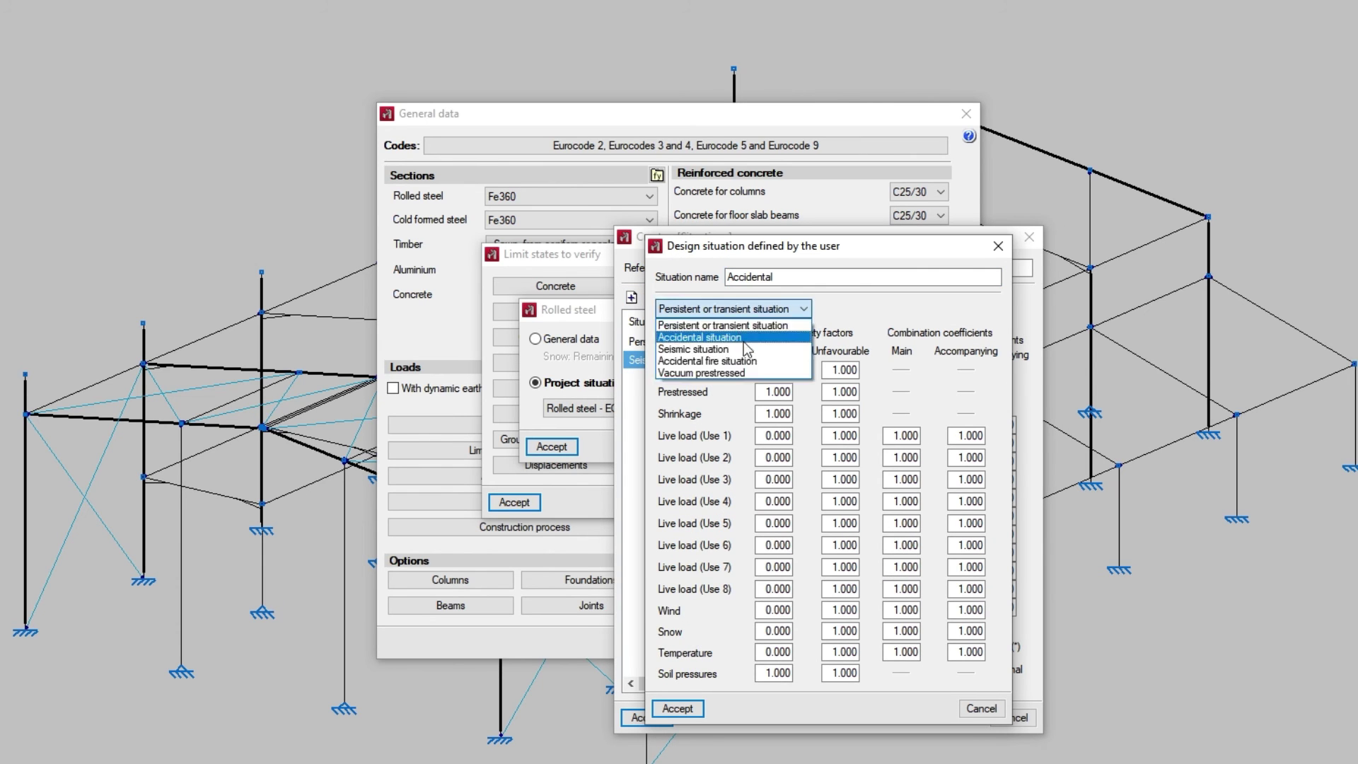
pyautogui.click(745, 337)
# - Set the accidental situation's main coefficients to 0.3 for Uses 1, 2 and 7, 0.6 for 3, 4 and 6, 0.8 for 5, 0 elsewhere, and accept
pyautogui.press('Tab')
pyautogui.press('Tab')
pyautogui.press('Tab')
pyautogui.press('Tab')
pyautogui.press('Tab')
pyautogui.press('Tab')
pyautogui.press('Tab')
pyautogui.press('Tab')
pyautogui.press('Tab')
pyautogui.write('0.3')
pyautogui.press('Tab')
pyautogui.write('0.6')
pyautogui.press('Tab')
pyautogui.press('Tab')
pyautogui.write('0.8')
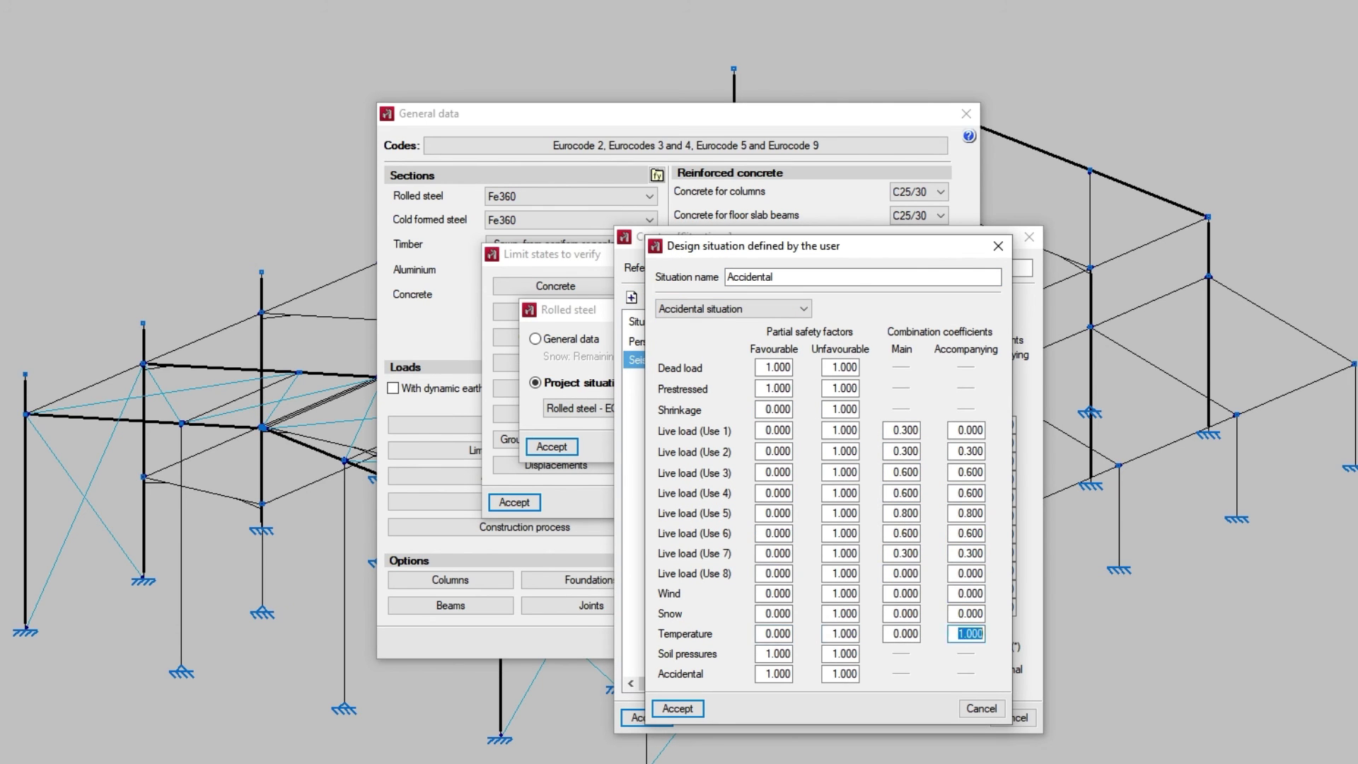
pyautogui.click(677, 708)
# - Add a further design situation named "Accidental fire" and set its type to Accidental fire situation
pyautogui.click(631, 298)
pyautogui.write('Accidental fire')
pyautogui.click(750, 309)
pyautogui.click(729, 366)
# - Set the fire situation's combination coefficients to 0.3 for Uses 1, 2 and 7, 0.6 for 3, 4 and 6, 0.8 for 5, 0 elsewhere, and accept
pyautogui.press('Tab')
pyautogui.press('Tab')
pyautogui.press('Tab')
pyautogui.press('Tab')
pyautogui.press('Tab')
pyautogui.write('0')
pyautogui.press('Tab')
pyautogui.press('Tab')
pyautogui.write('0.6')
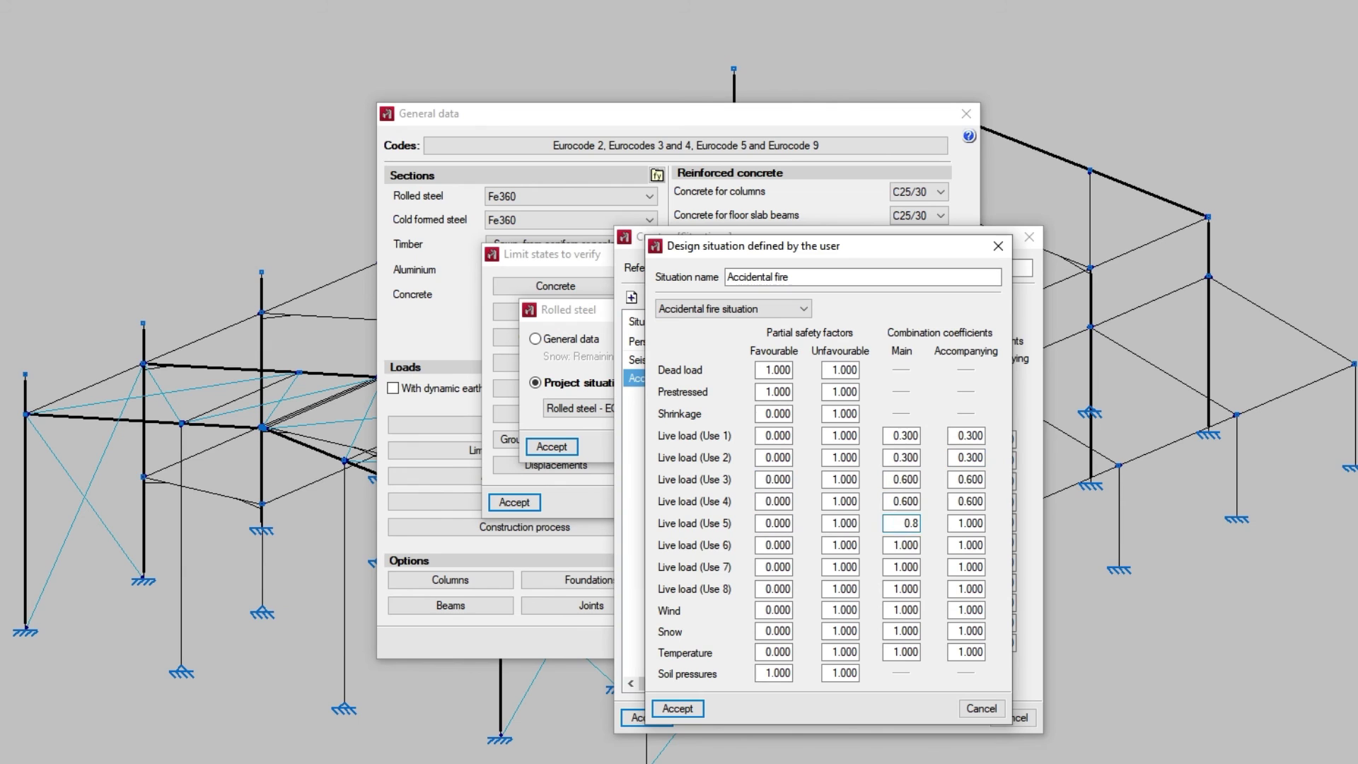
pyautogui.press('Tab')
pyautogui.write('0.80.6')
pyautogui.press('Tab')
pyautogui.press('Tab')
pyautogui.press('Tab')
pyautogui.write('3')
pyautogui.press('Tab')
pyautogui.write('0')
pyautogui.press('Tab')
pyautogui.write('0')
pyautogui.press('Tab')
pyautogui.write('0')
pyautogui.click(680, 706)
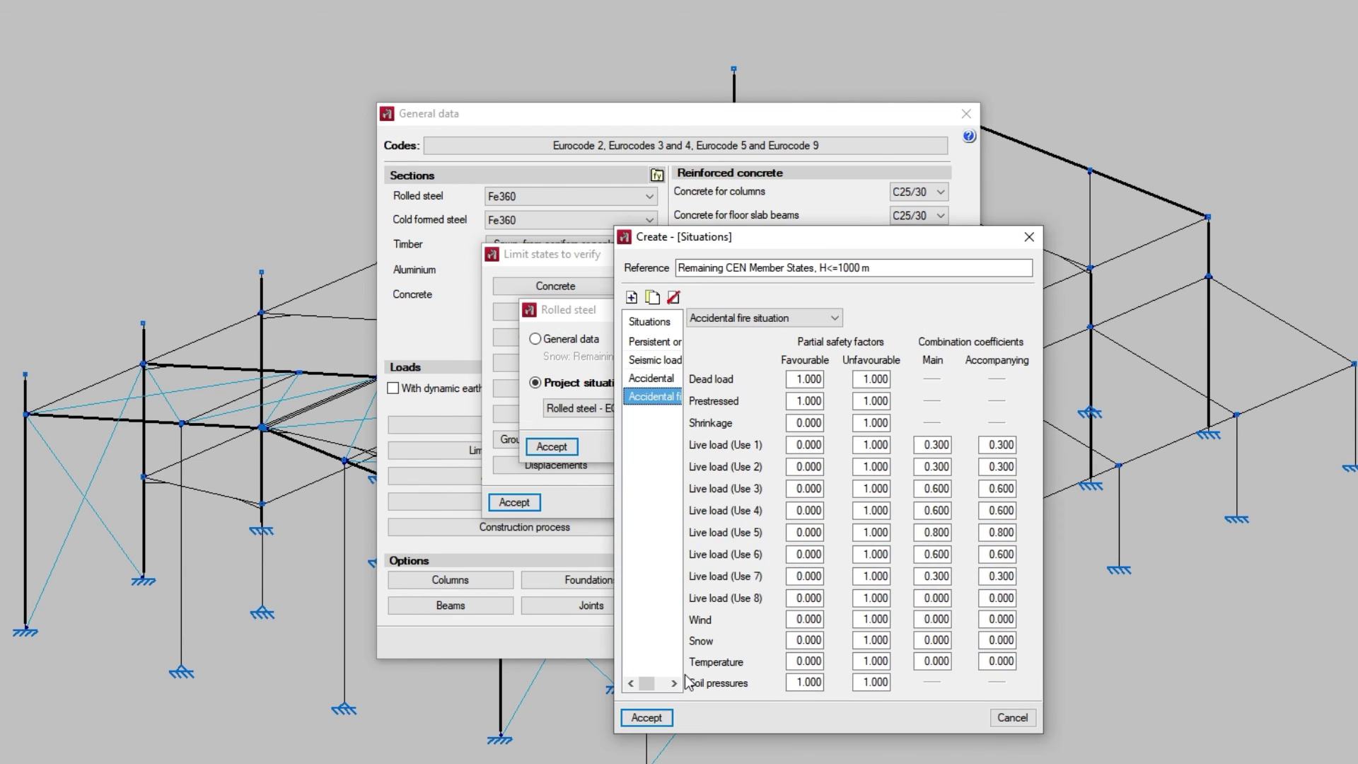
# - Accept the new situation set and apply "Remaining CEN Member States, H<=1000 m" to the rolled steel limit state
pyautogui.click(665, 717)
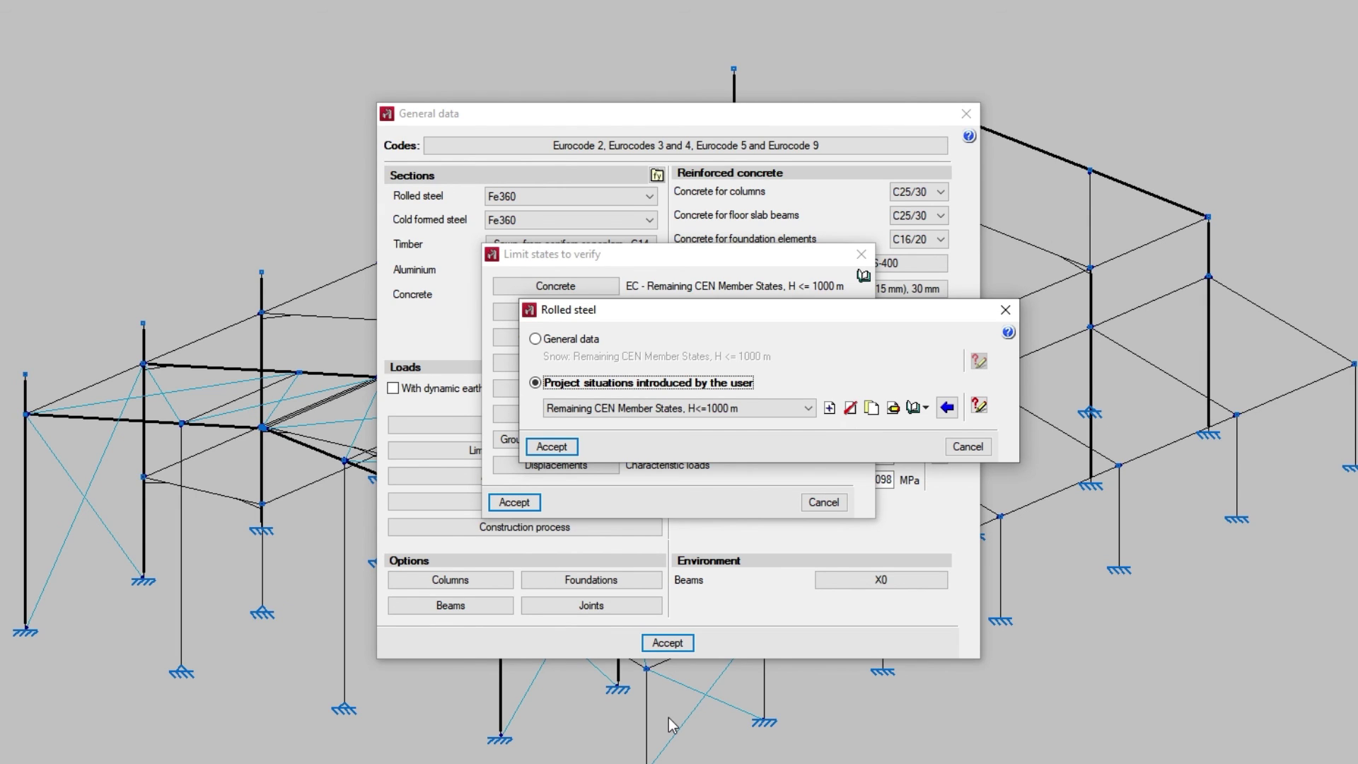
pyautogui.click(807, 408)
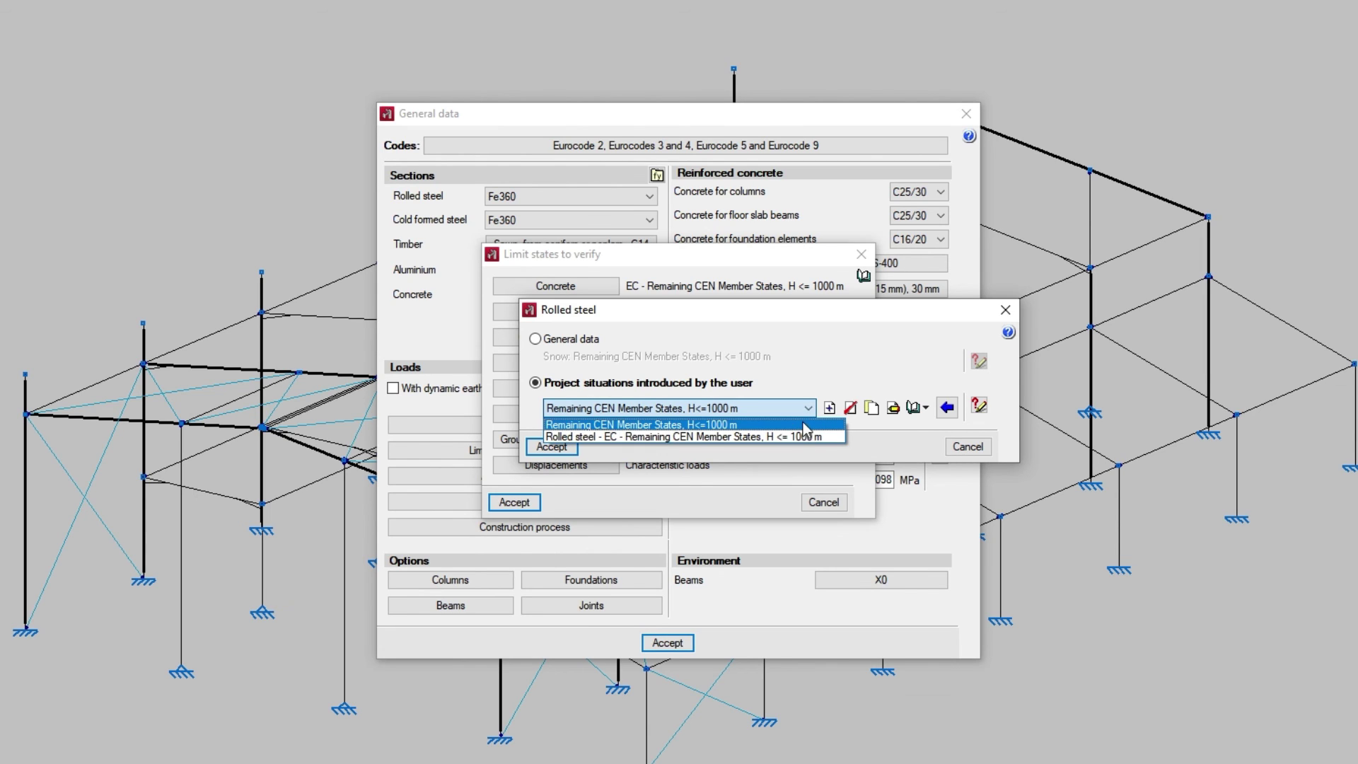
pyautogui.click(806, 408)
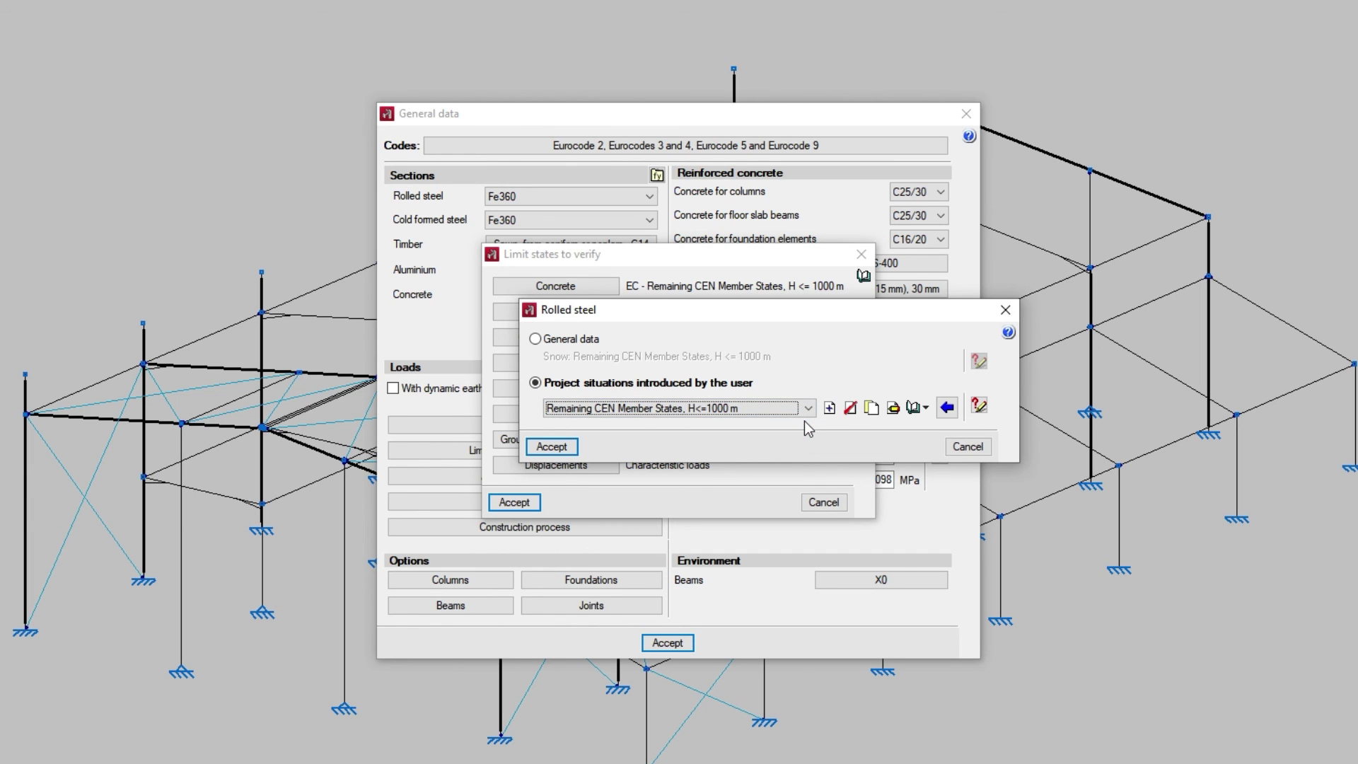
pyautogui.click(568, 448)
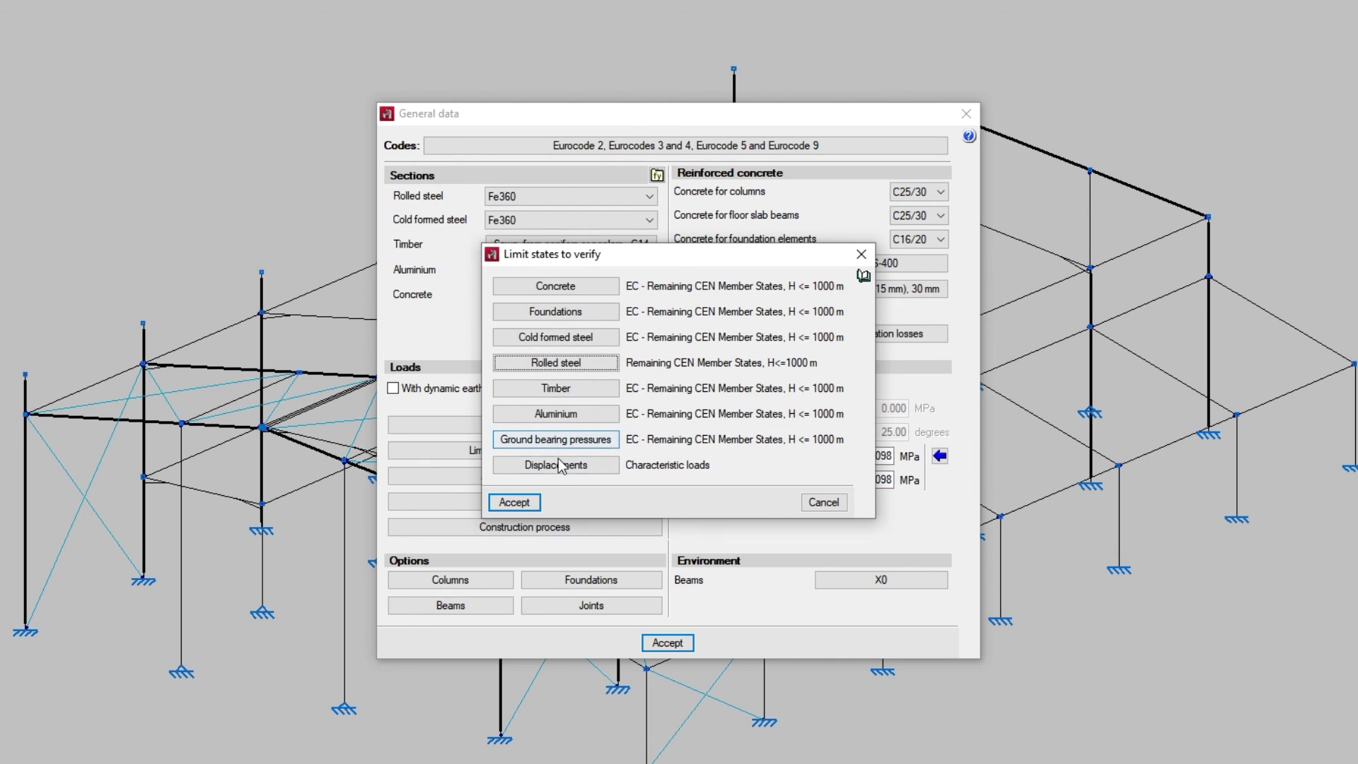
# - Accept the limit states to verify, the limit state configuration and the structure's general data
pyautogui.click(535, 502)
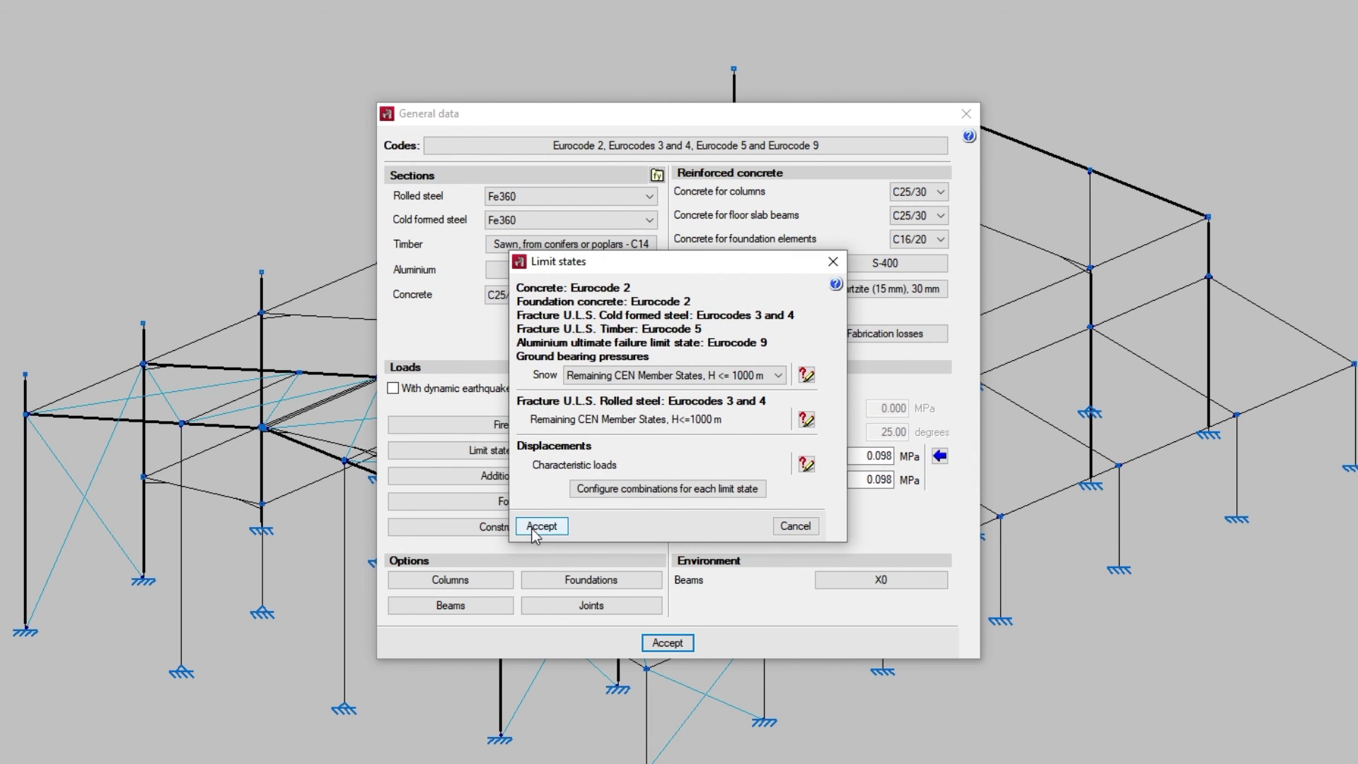
pyautogui.click(534, 527)
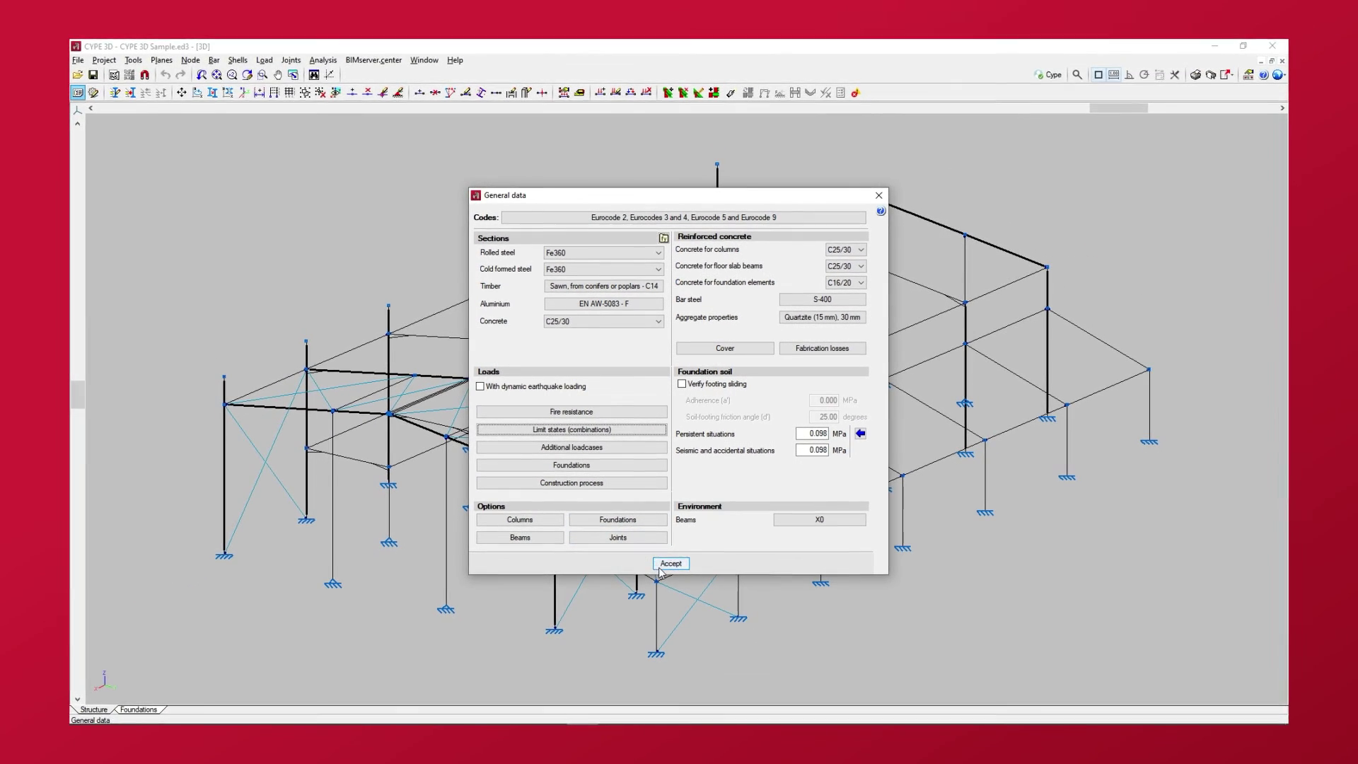
pyautogui.click(660, 566)
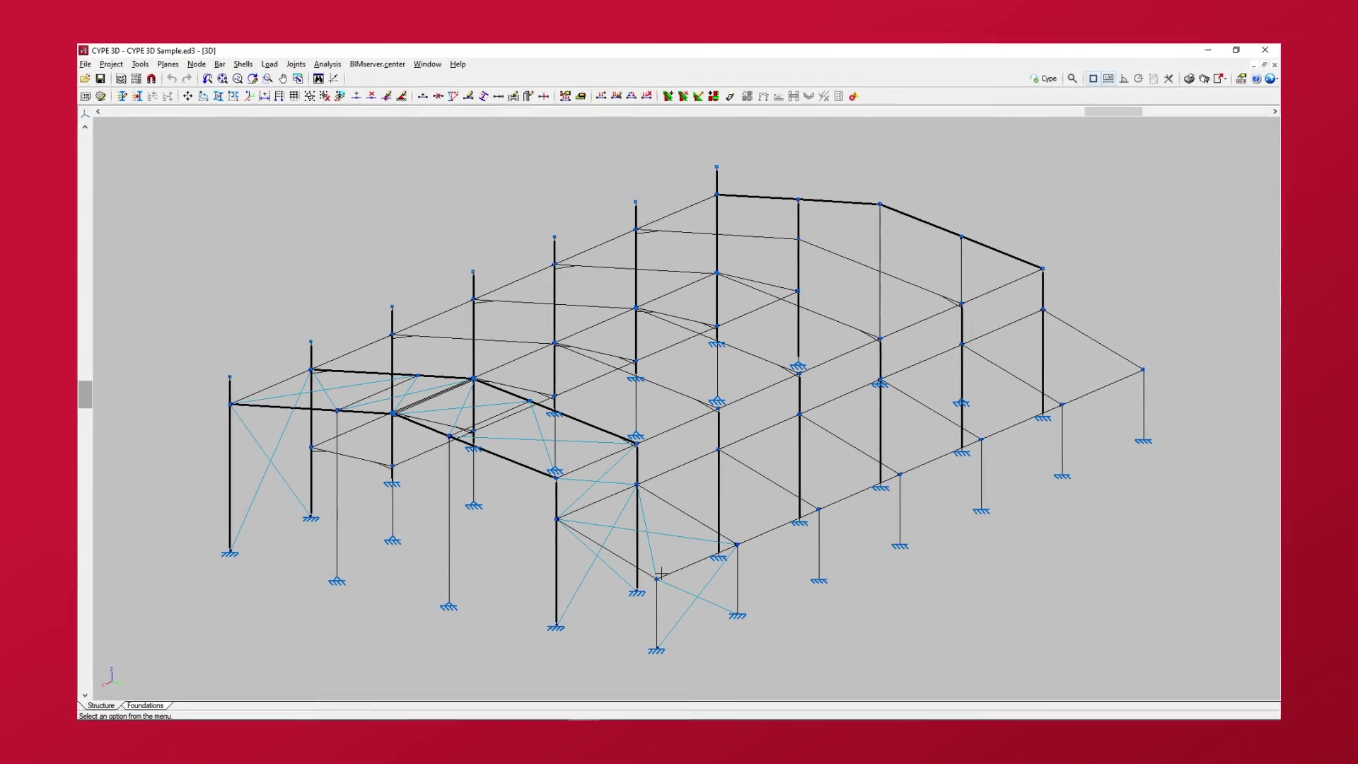